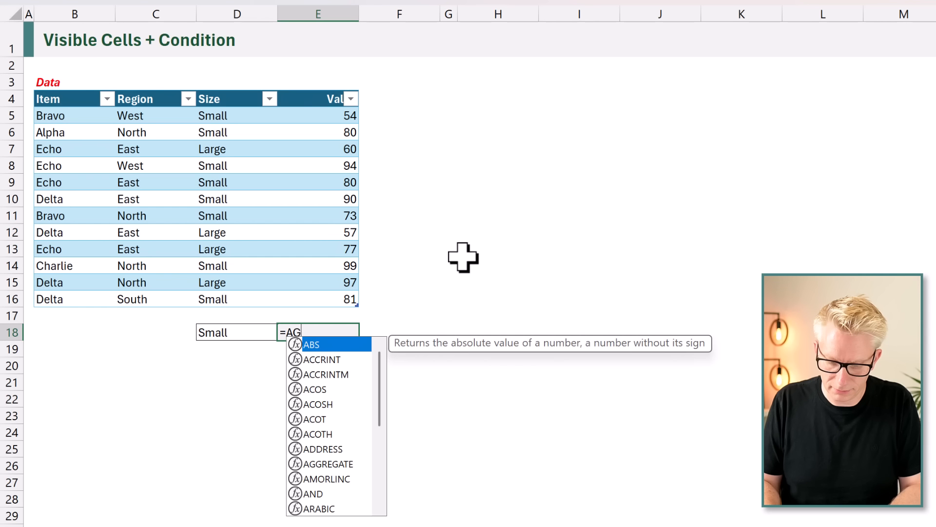
Complete the formula in E18 as =AGGREGATE(9,5,Data[Value]) to sum the Value column while ignoring hidden rows.
{"action": "type", "text": "GRE"}
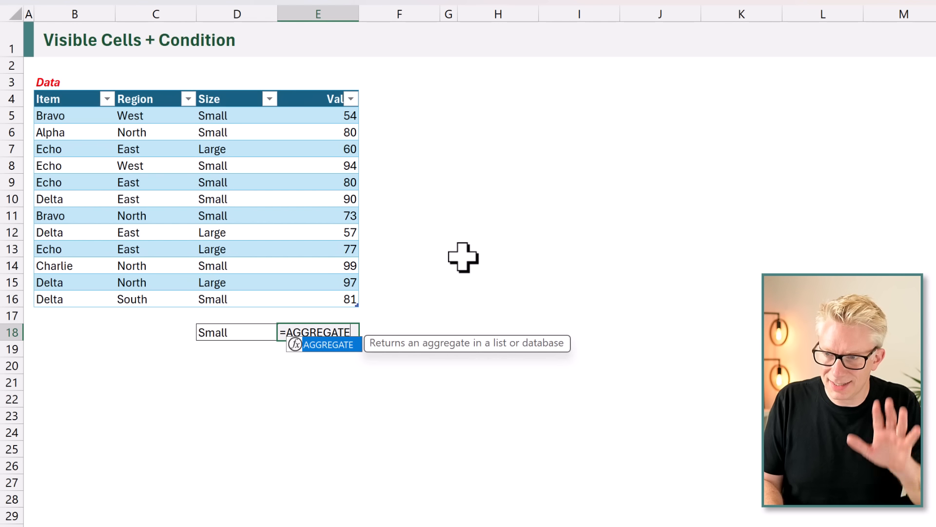
{"action": "type", "text": "GATE("}
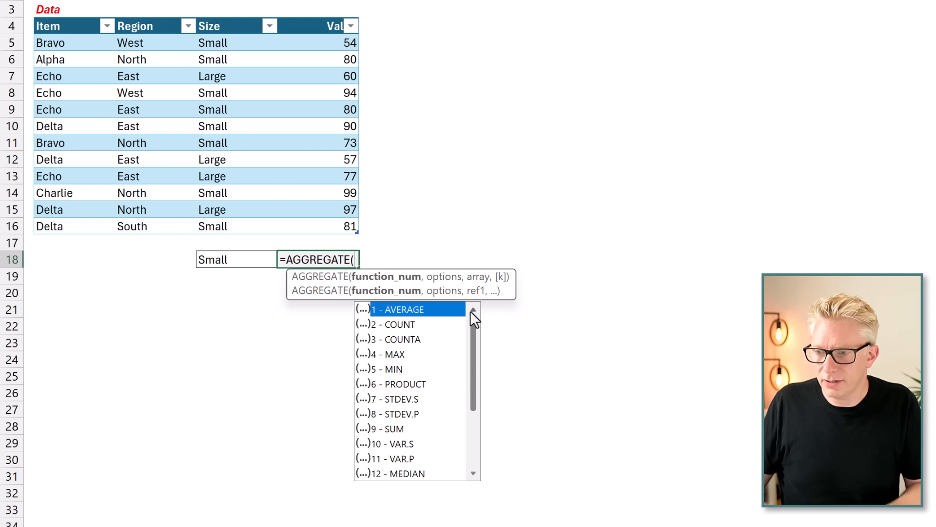
{"action": "left_click_drag", "start_coordinate": [475, 329], "coordinate": [480, 307]}
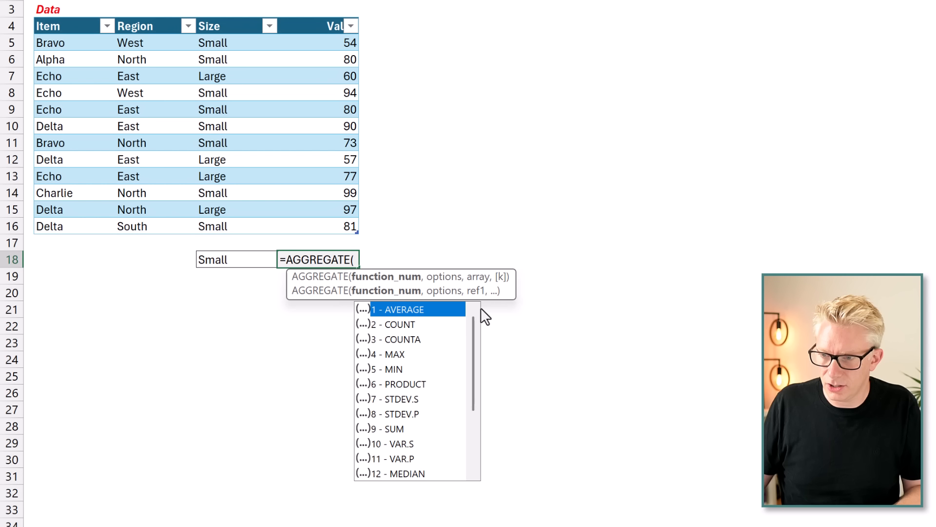
{"action": "type", "text": "9"}
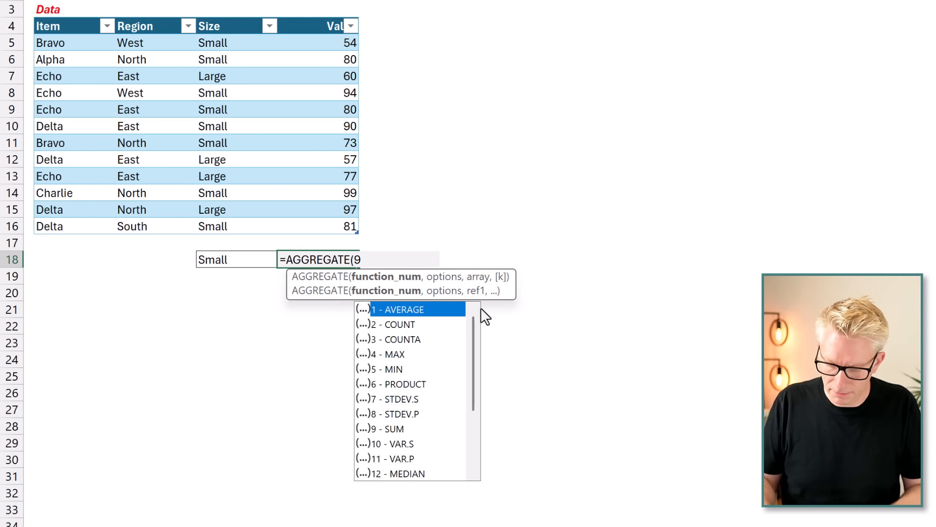
{"action": "type", "text": ","}
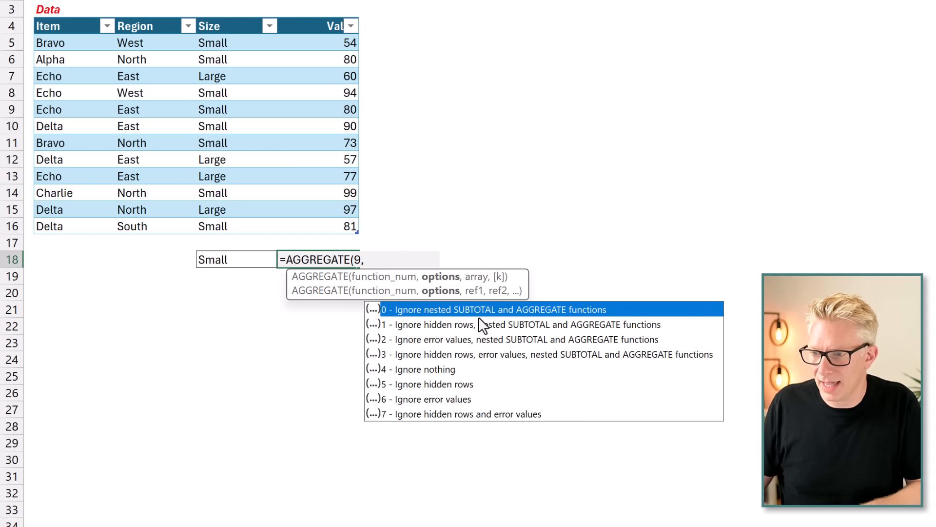
{"action": "double_click", "coordinate": [441, 384]}
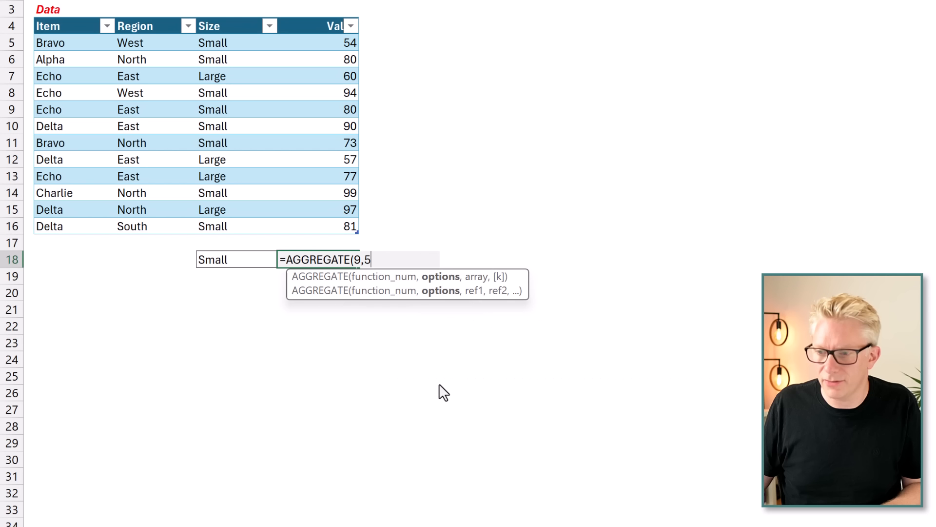
{"action": "type", "text": ","}
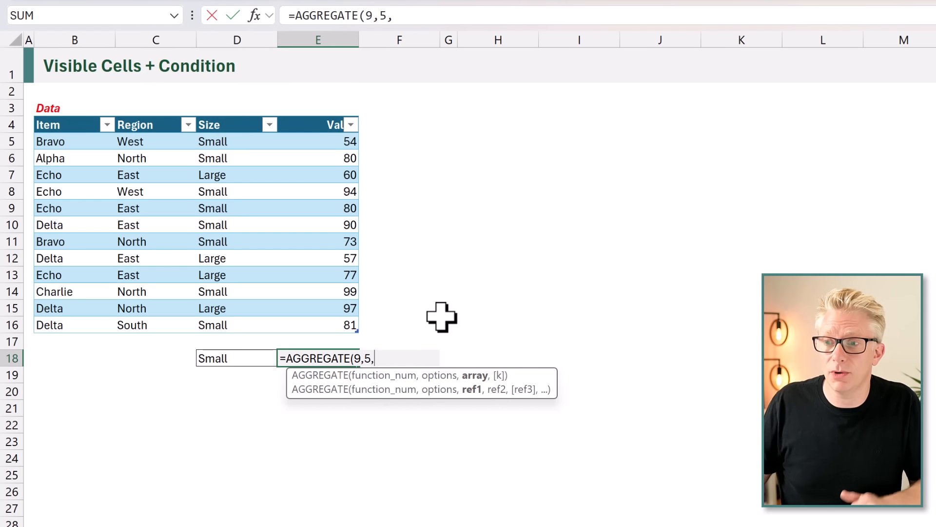
{"action": "left_click_drag", "start_coordinate": [335, 136], "coordinate": [310, 322]}
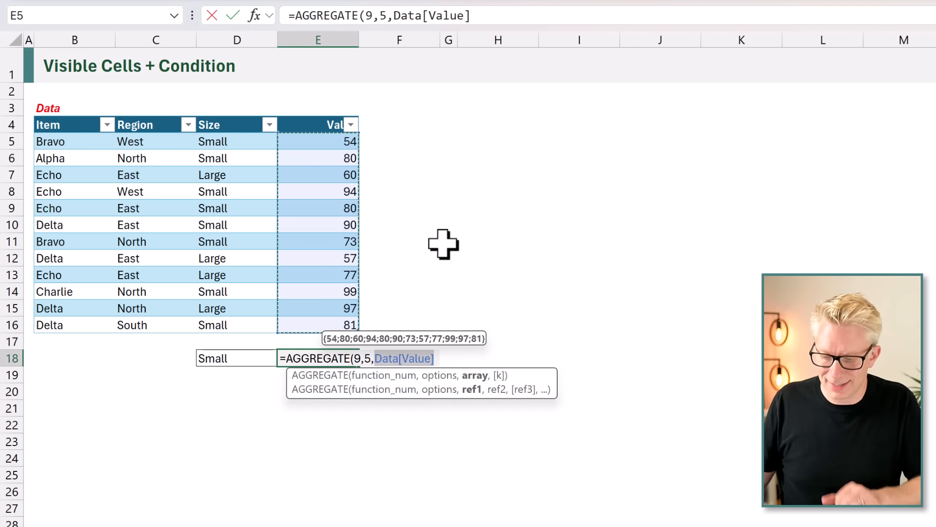
{"action": "type", "text": ")"}
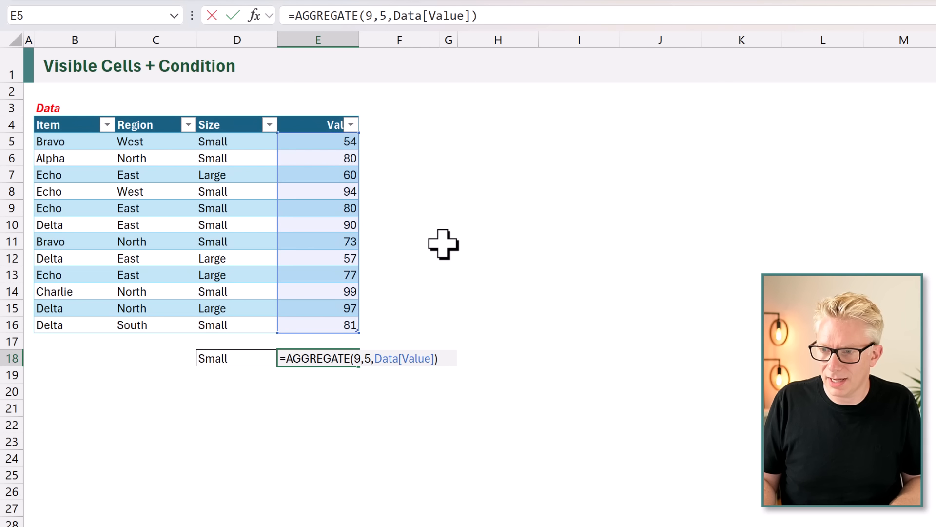
{"action": "key", "text": "ctrl+Return"}
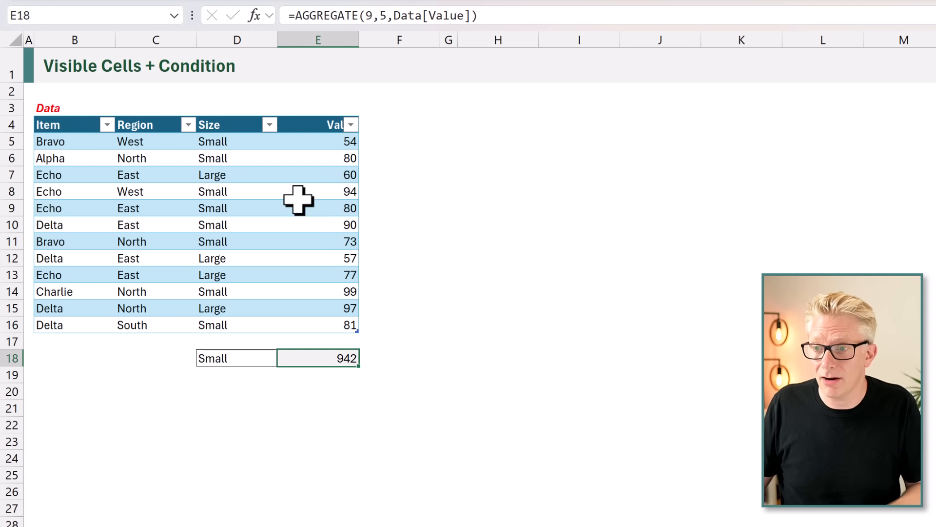
Filter the Region column to North only and select the visible values to compare with the total in E18.
{"action": "left_click_drag", "start_coordinate": [320, 142], "coordinate": [324, 322]}
{"action": "left_click", "coordinate": [188, 124]}
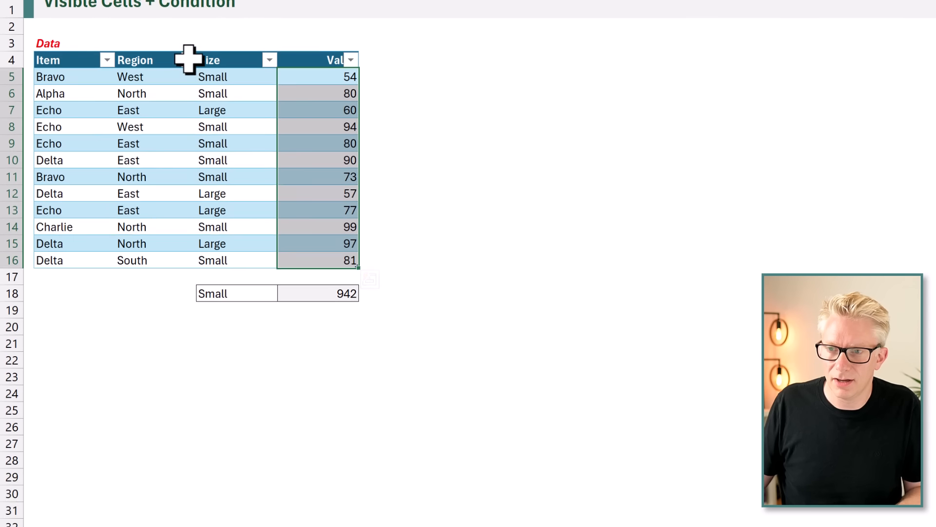
{"action": "left_click", "coordinate": [62, 274]}
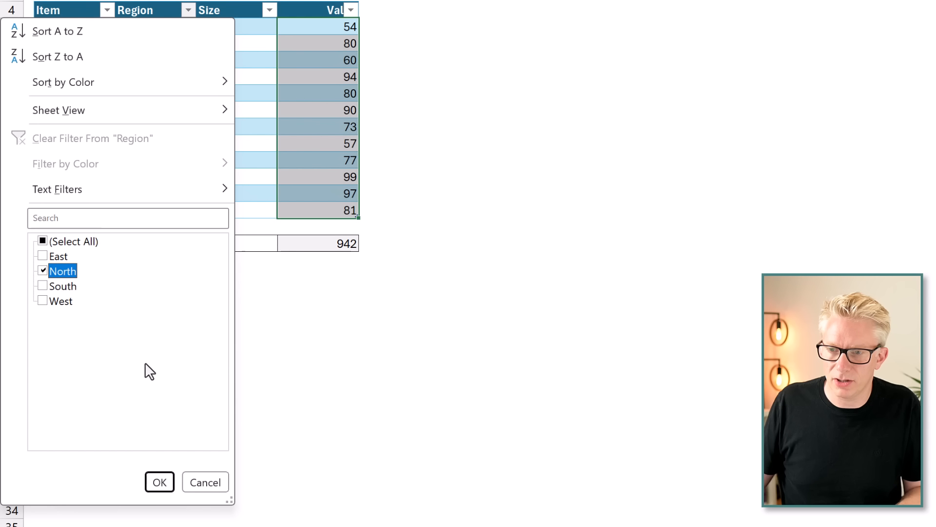
{"action": "left_click", "coordinate": [160, 483]}
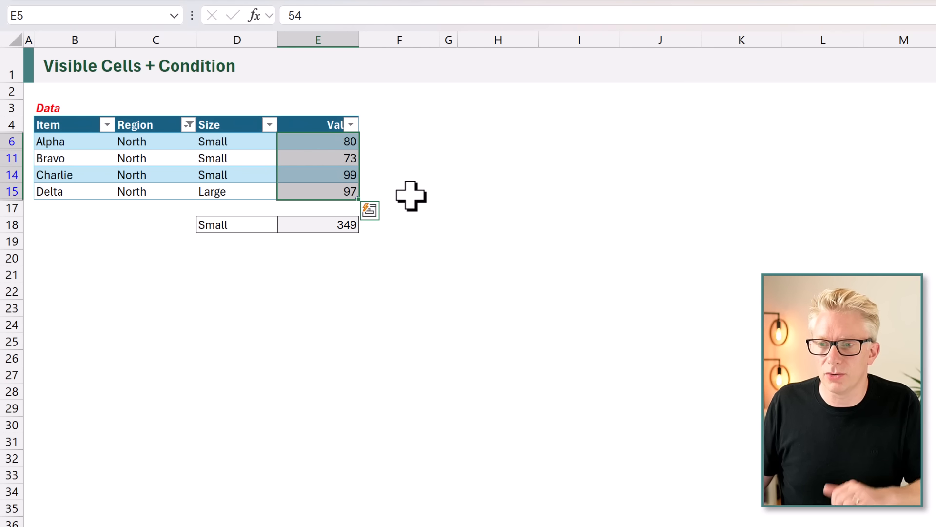
{"action": "left_click_drag", "start_coordinate": [333, 144], "coordinate": [334, 190]}
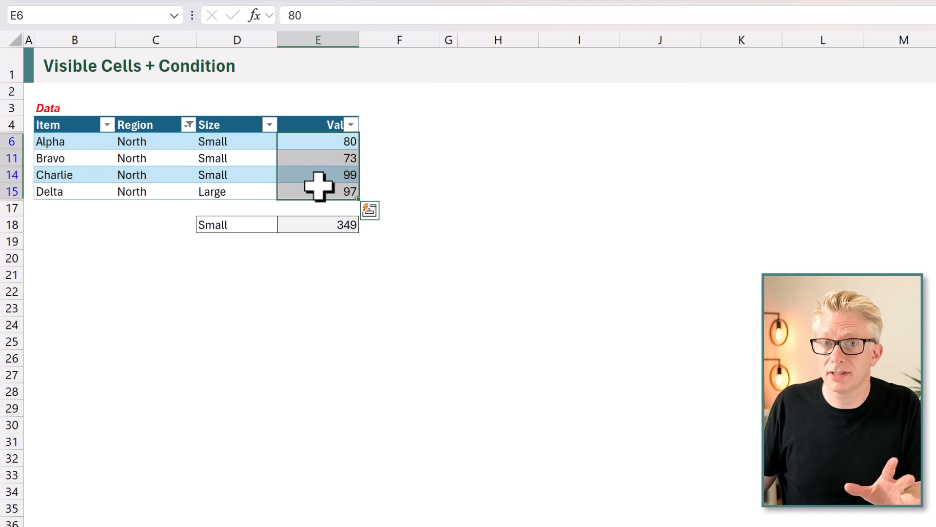
Remove the Region filter by including all regions again.
{"action": "left_click", "coordinate": [188, 125]}
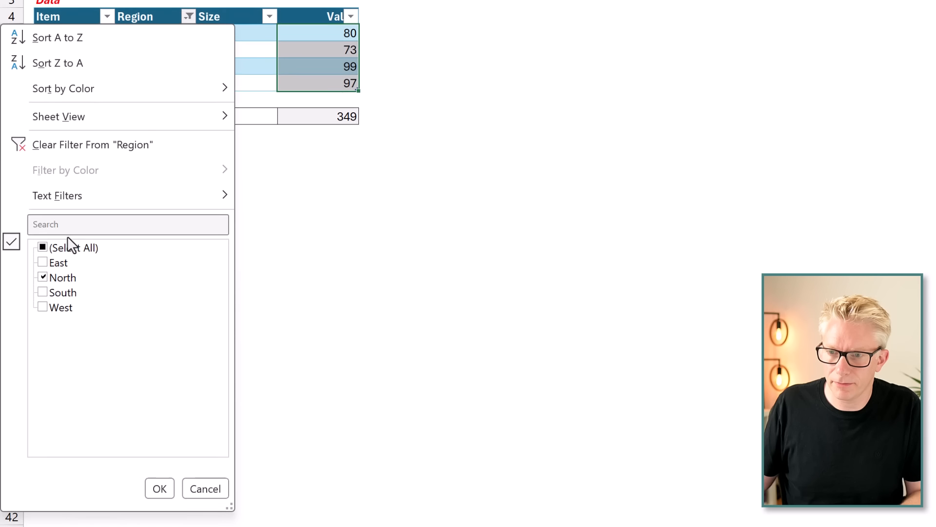
{"action": "left_click", "coordinate": [67, 236]}
{"action": "left_click", "coordinate": [157, 476]}
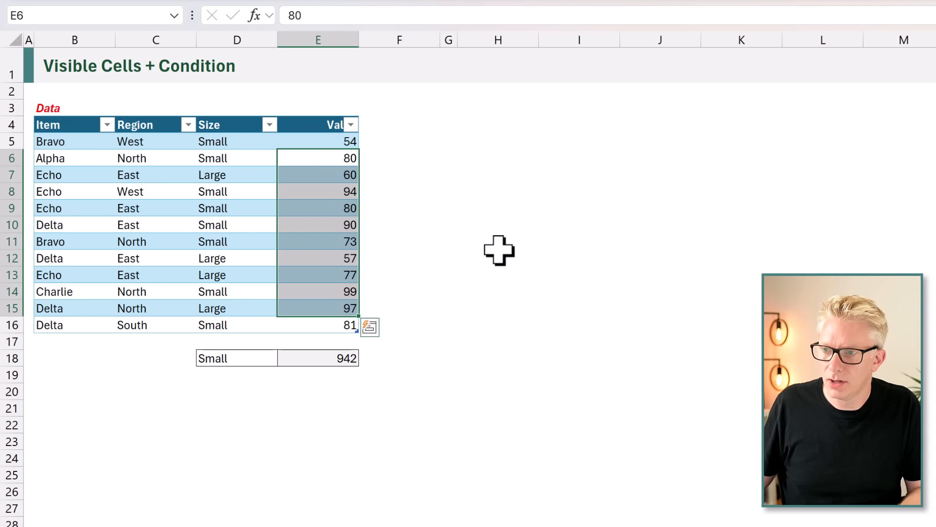
Enter =IF(Data[Size]=D18,Data[Value],0) in H5 and check its result against the Large item in row 7.
{"action": "left_click", "coordinate": [507, 141]}
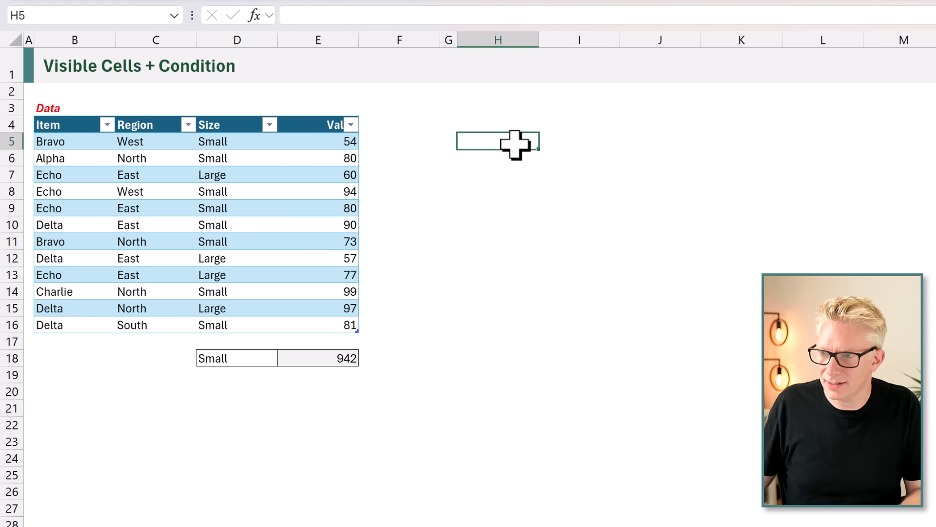
{"action": "type", "text": "=IF("}
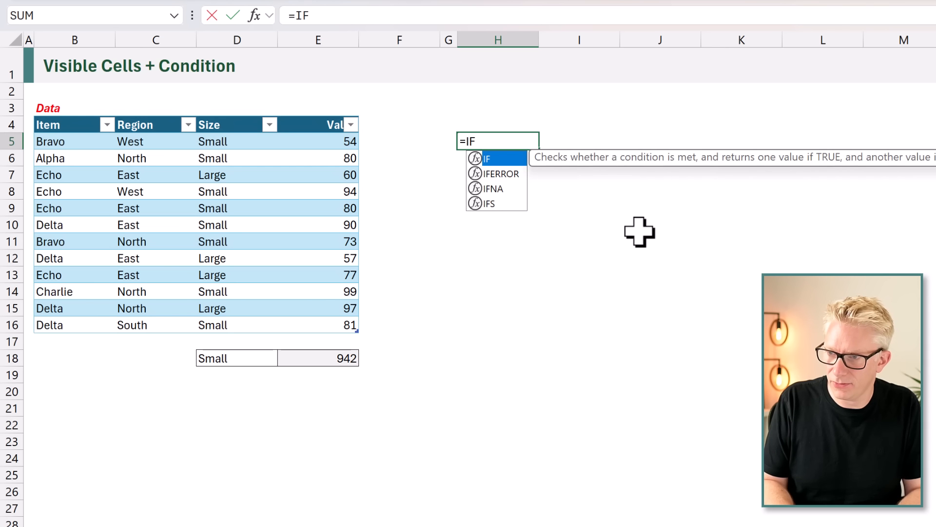
{"action": "left_click", "coordinate": [216, 111]}
{"action": "type", "text": "="}
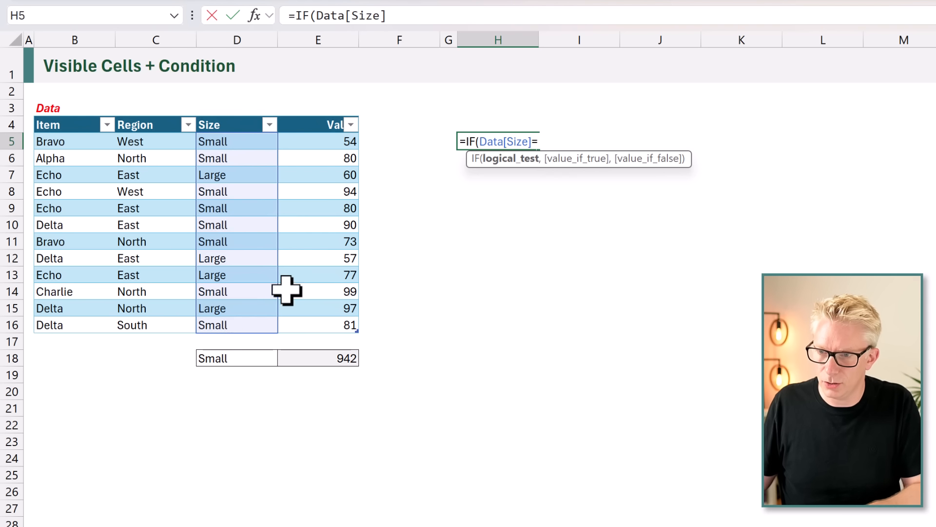
{"action": "left_click", "coordinate": [226, 357]}
{"action": "type", "text": ","}
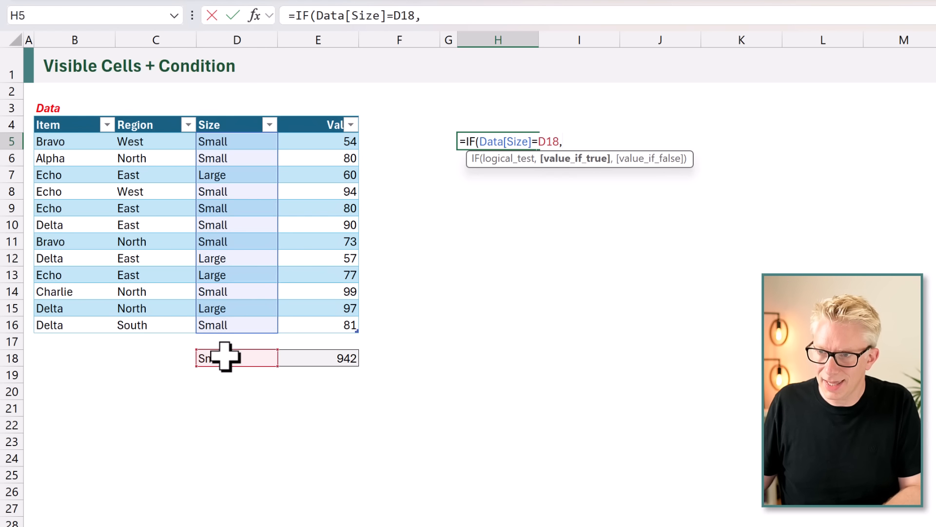
{"action": "left_click", "coordinate": [323, 120]}
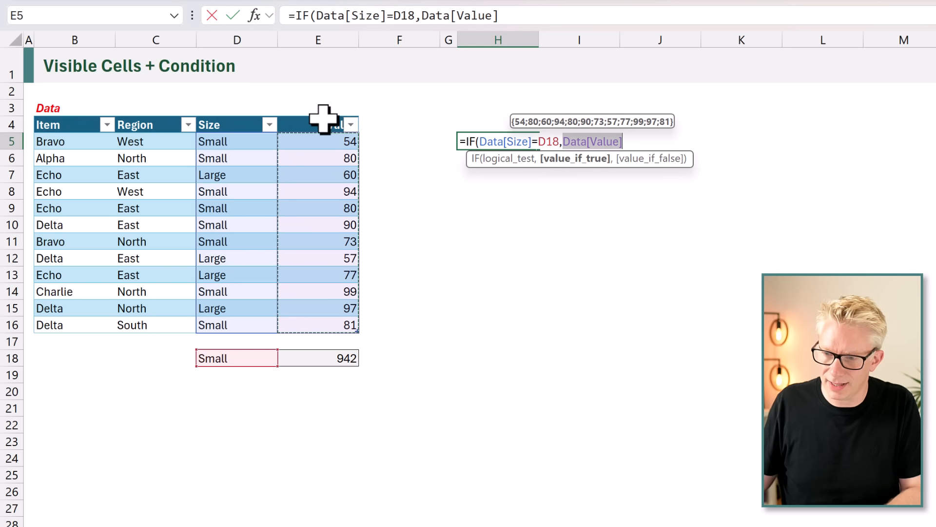
{"action": "type", "text": ","}
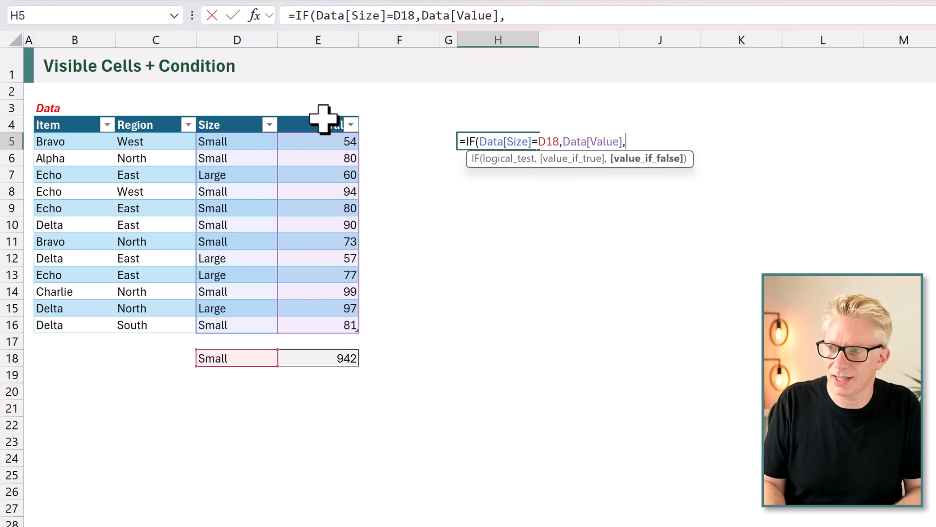
{"action": "type", "text": "0"}
{"action": "key", "text": "ctrl+Return"}
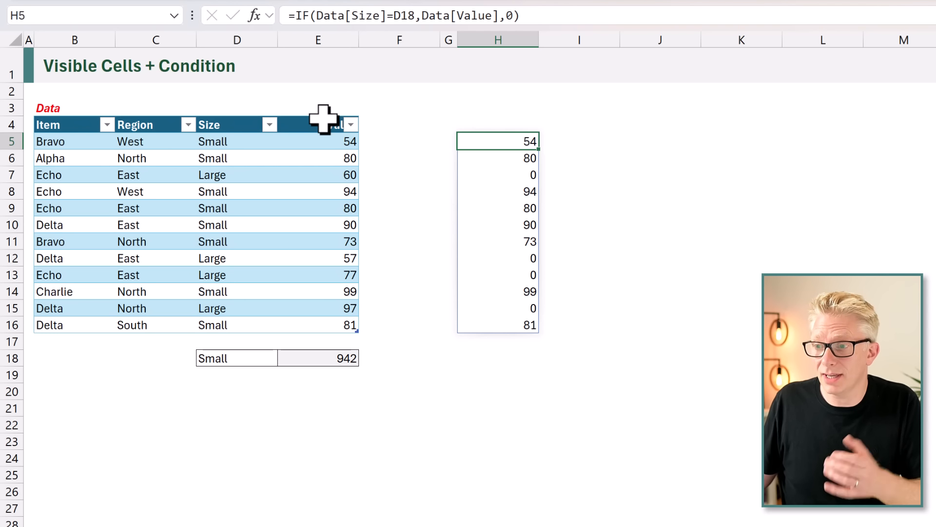
{"action": "left_click_drag", "start_coordinate": [469, 181], "coordinate": [81, 174]}
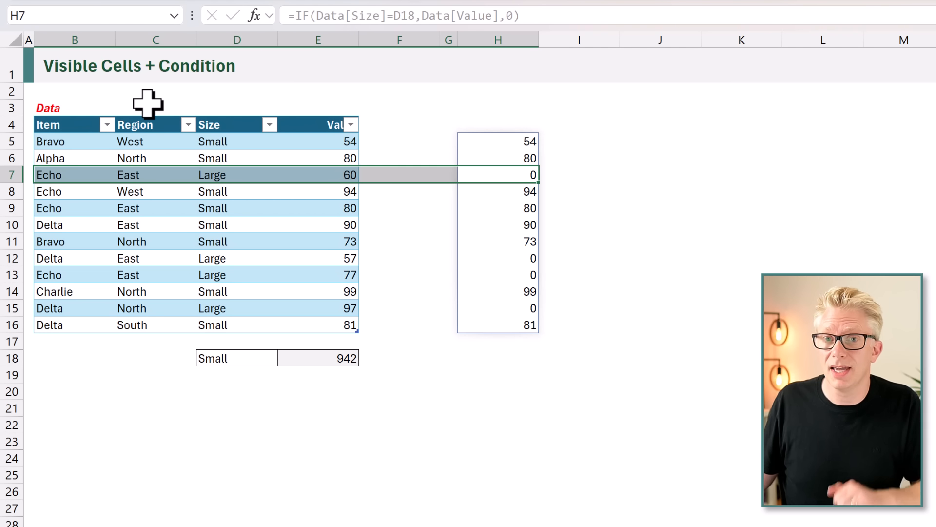
Enter =Data[Value]*(Data[Size]=D18) in I5 and check its result against the Large item in row 7.
{"action": "left_click", "coordinate": [570, 141]}
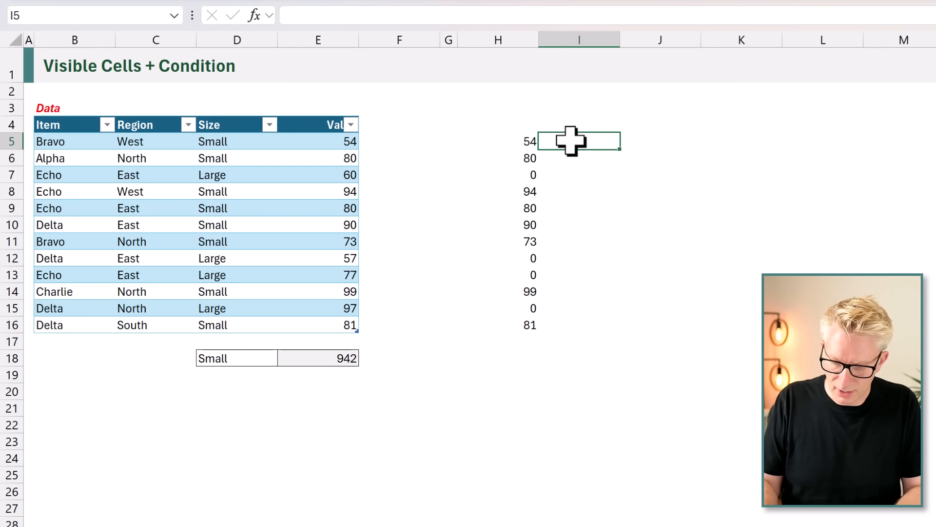
{"action": "type", "text": "="}
{"action": "left_click", "coordinate": [322, 108]}
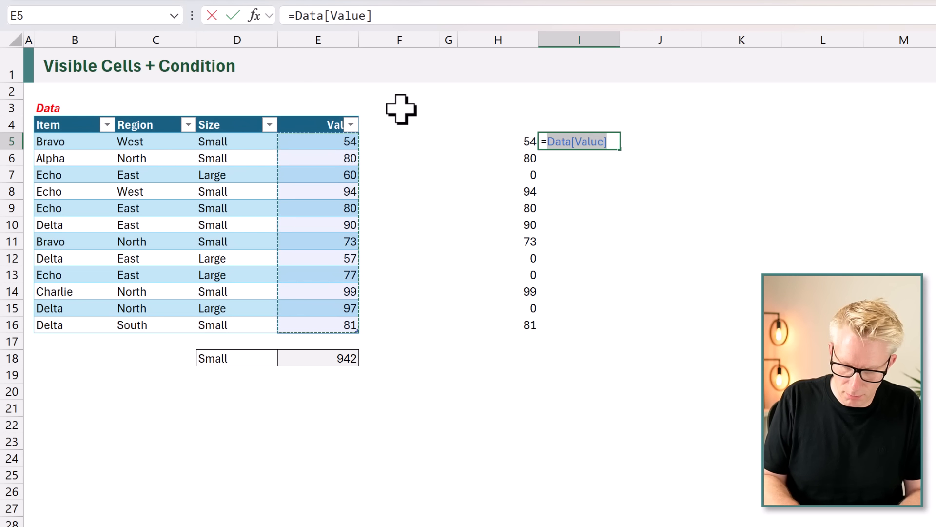
{"action": "type", "text": "*"}
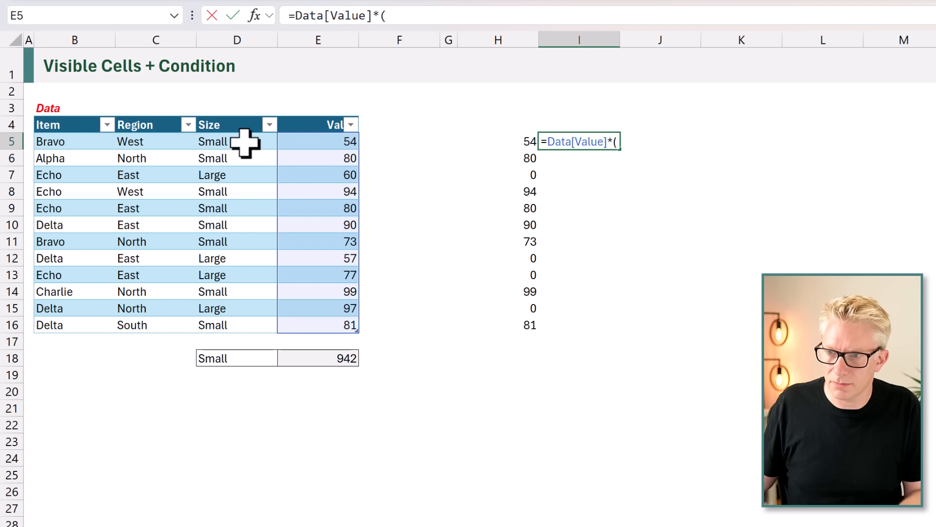
{"action": "type", "text": "("}
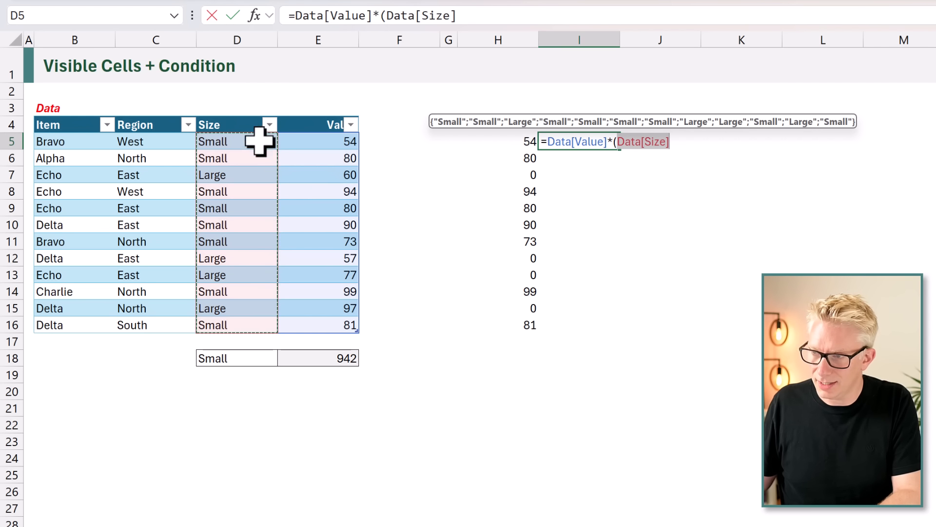
{"action": "type", "text": "="}
{"action": "left_click", "coordinate": [245, 357]}
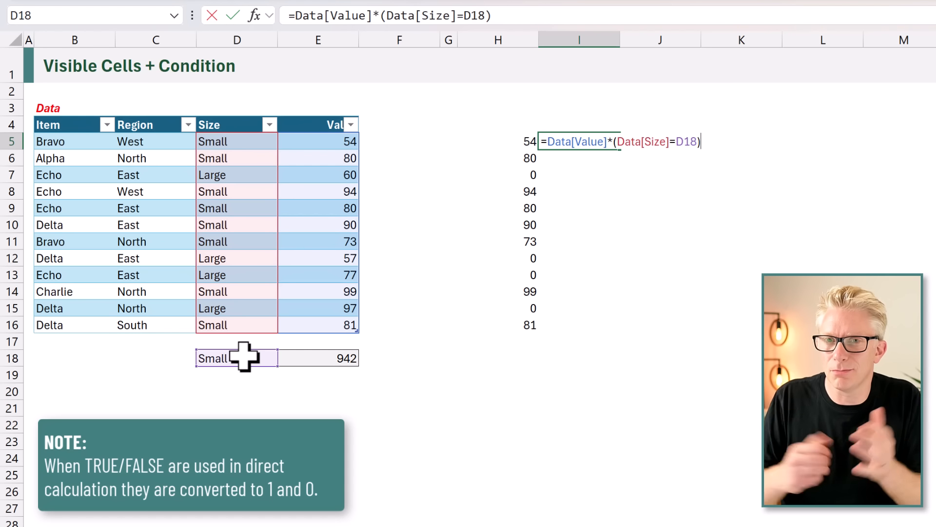
{"action": "key", "text": "ctrl+Return"}
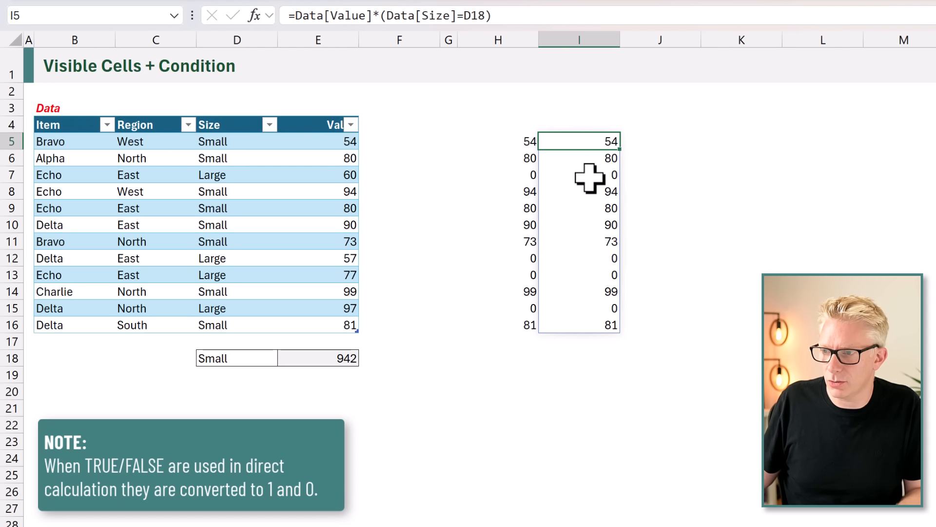
{"action": "left_click_drag", "start_coordinate": [589, 178], "coordinate": [93, 177]}
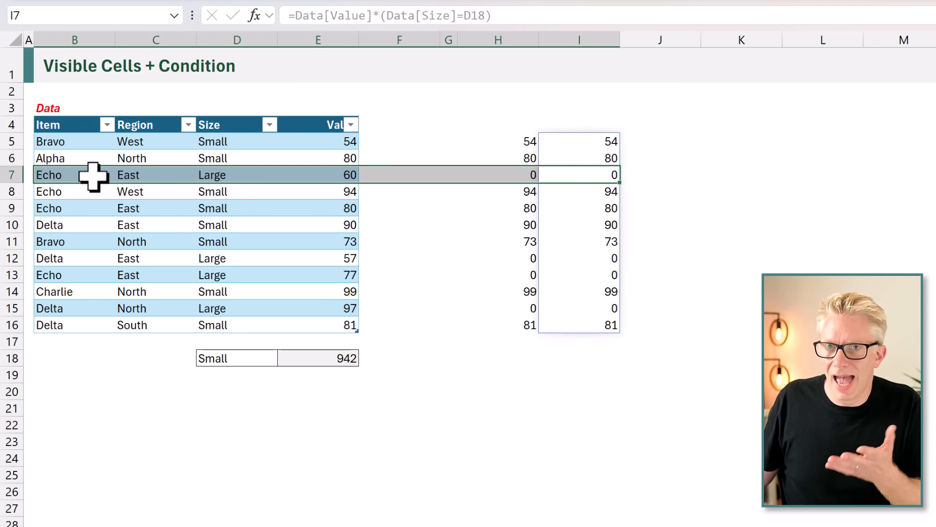
Try the IF expression copied from H5 as the array in E18, giving =AGGREGATE(9,5,IF(Data[Size]=D18,Data[Value],0)).
{"action": "left_click", "coordinate": [508, 139]}
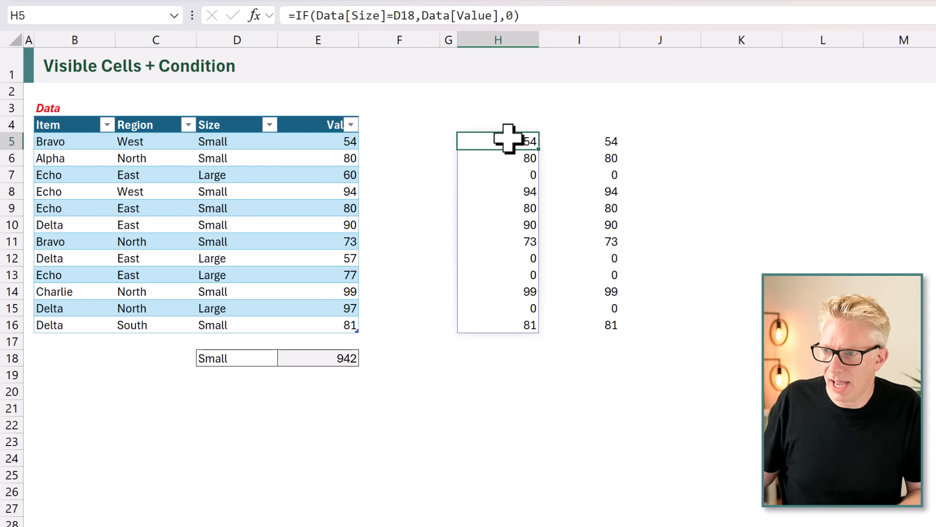
{"action": "left_click_drag", "start_coordinate": [521, 15], "coordinate": [299, 12]}
{"action": "key", "text": "ctrl+c"}
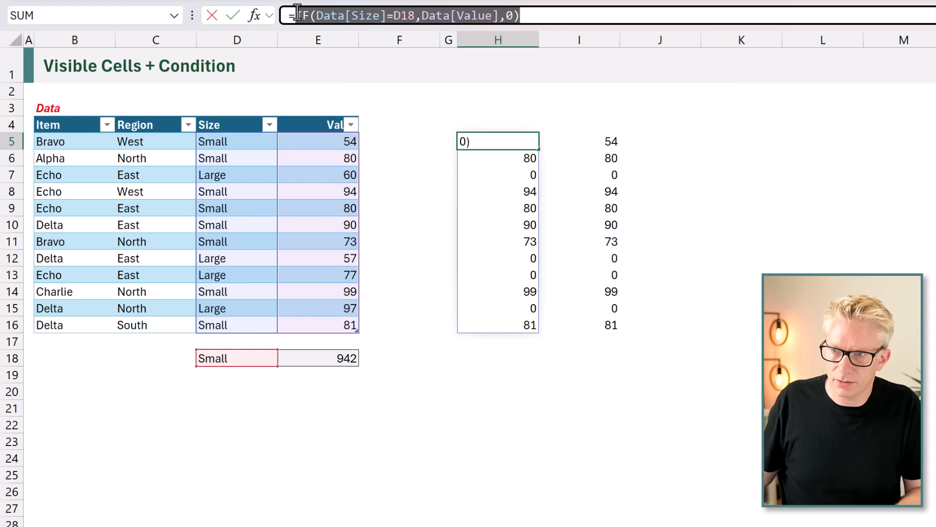
{"action": "key", "text": "Escape"}
{"action": "left_click", "coordinate": [330, 360]}
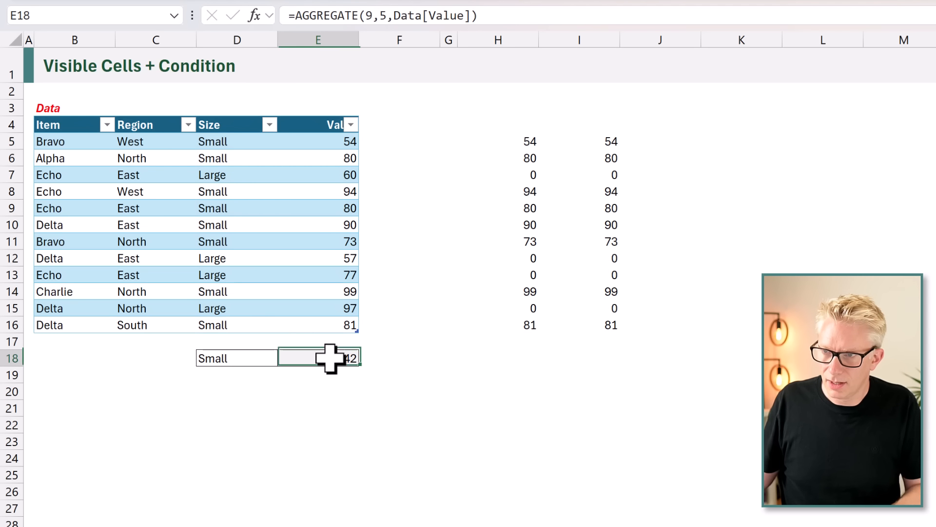
{"action": "left_click_drag", "start_coordinate": [395, 15], "coordinate": [410, 15]}
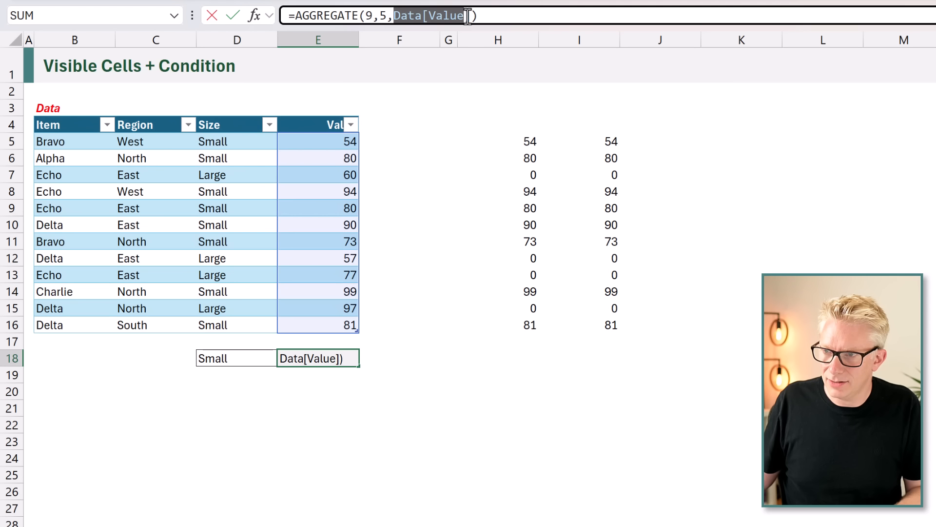
{"action": "left_click_drag", "start_coordinate": [468, 15], "coordinate": [472, 15]}
{"action": "key", "text": "ctrl+v"}
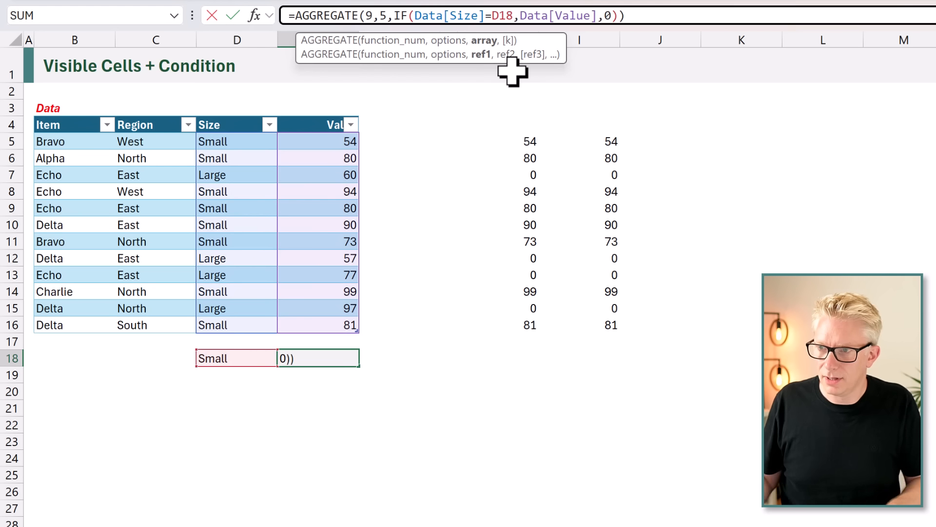
{"action": "key", "text": "Return"}
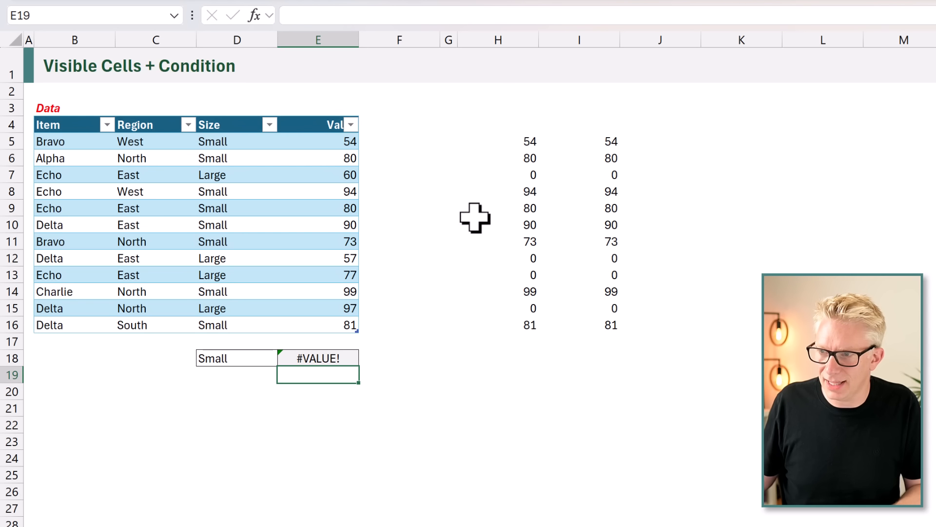
Replace the IF expression in E18 with the multiplication copied from I5, giving =AGGREGATE(9,5,Data[Value]*(Data[Size]=D18)).
{"action": "left_click", "coordinate": [588, 138]}
{"action": "left_click_drag", "start_coordinate": [493, 16], "coordinate": [296, 22]}
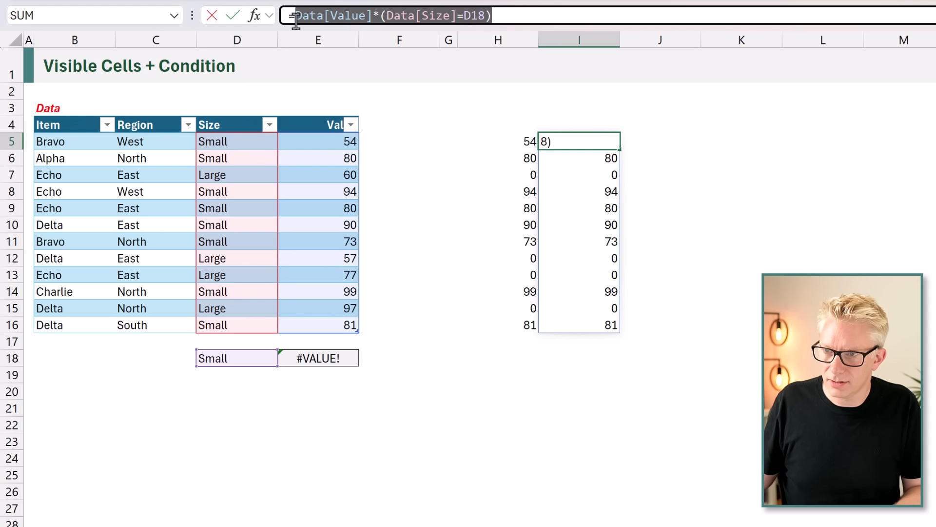
{"action": "key", "text": "ctrl+c"}
{"action": "key", "text": "Escape"}
{"action": "double_click", "coordinate": [325, 360]}
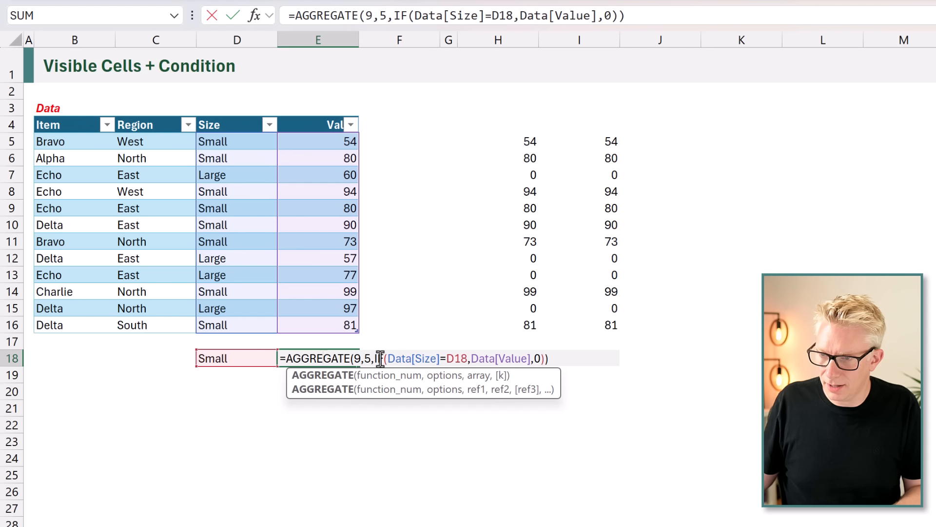
{"action": "left_click_drag", "start_coordinate": [373, 358], "coordinate": [475, 359]}
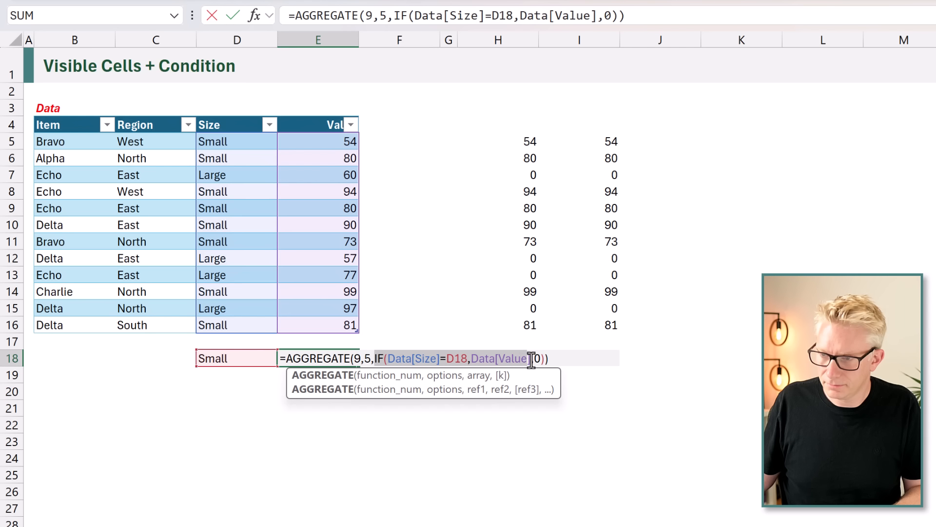
{"action": "key", "text": "Delete"}
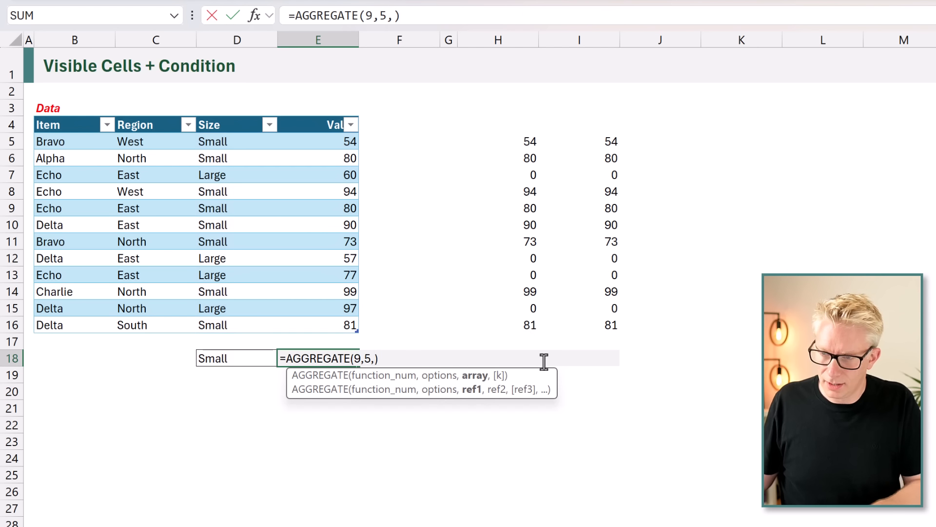
{"action": "key", "text": "ctrl+v"}
{"action": "key", "text": "Return"}
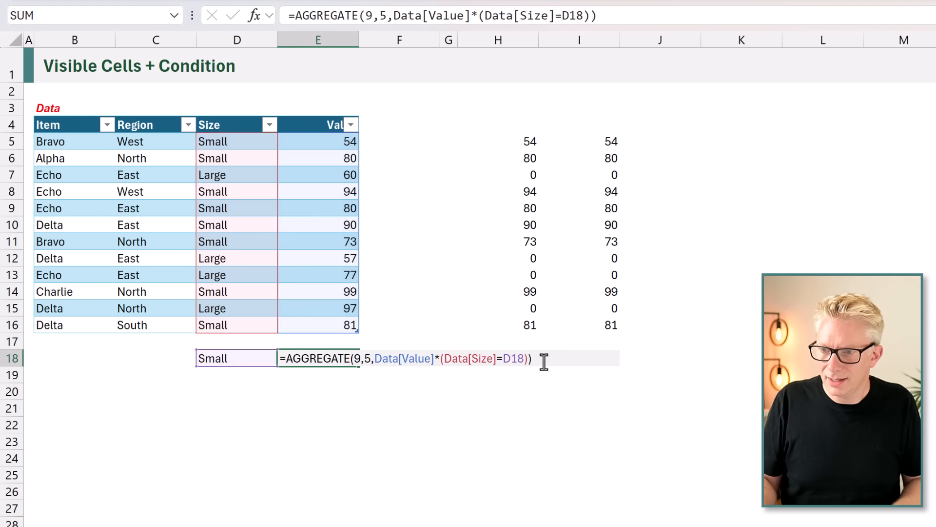
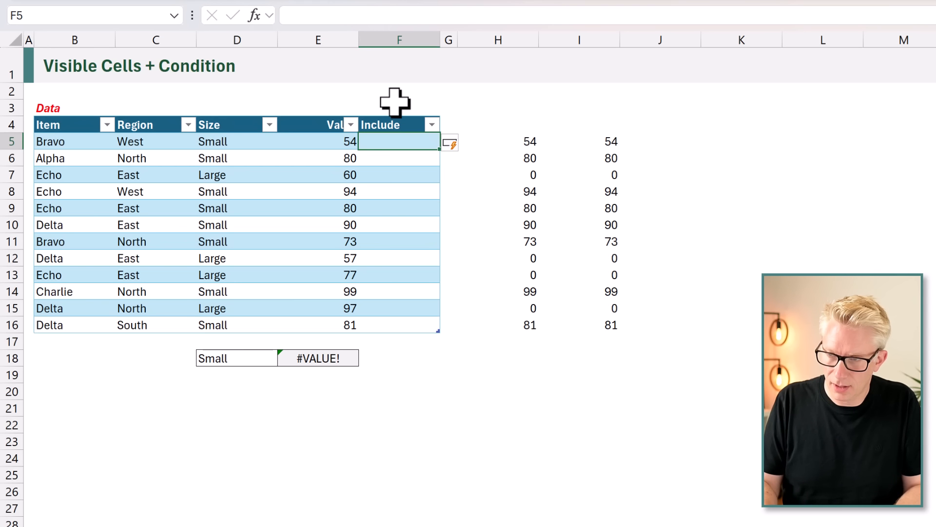
{"action": "type", "text": "AG"}
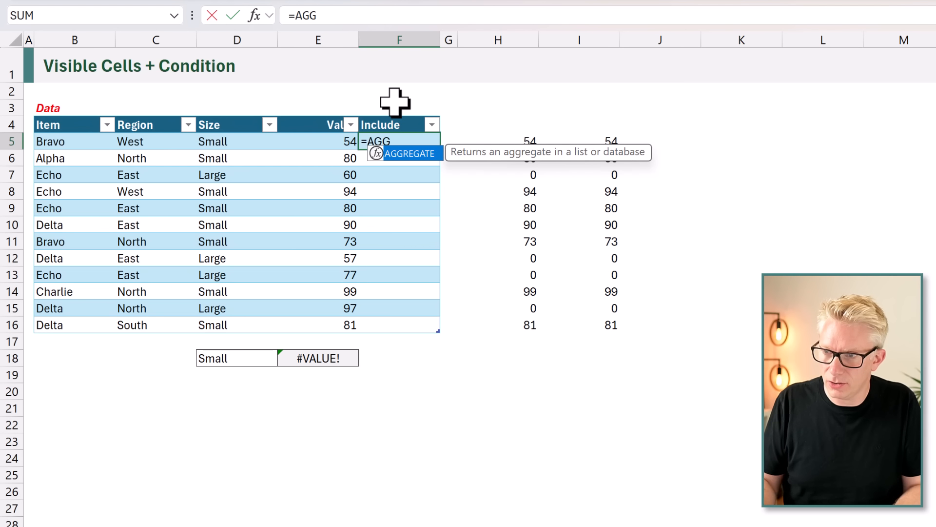
{"action": "type", "text": "G"}
{"action": "key", "text": "Tab"}
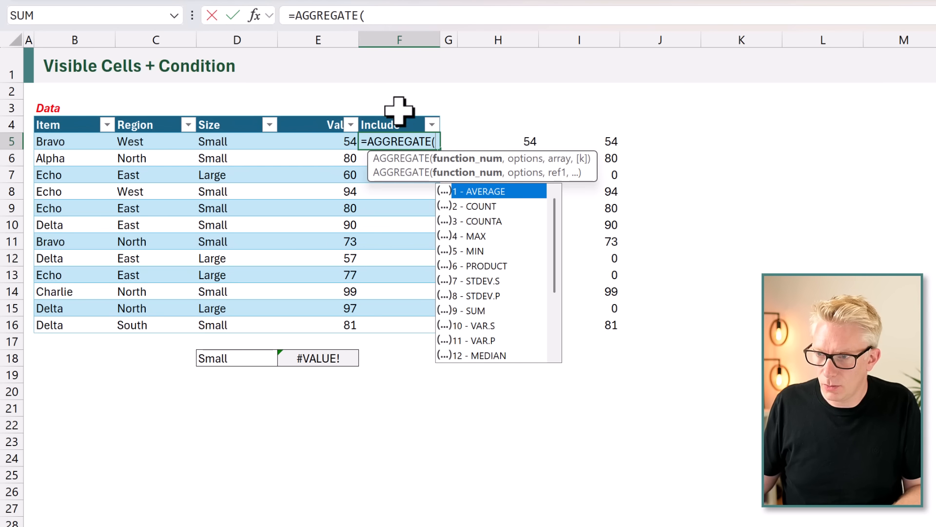
{"action": "double_click", "coordinate": [485, 221]}
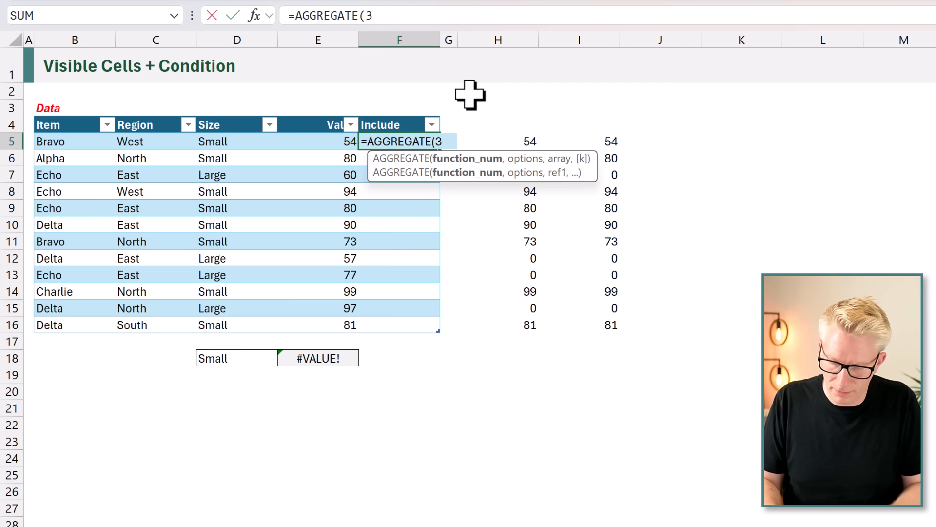
{"action": "type", "text": ","}
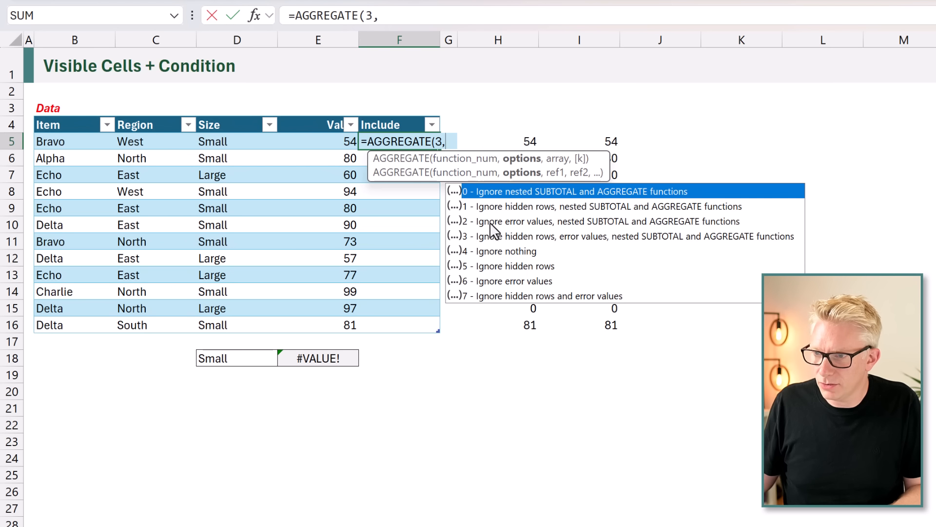
{"action": "double_click", "coordinate": [498, 266]}
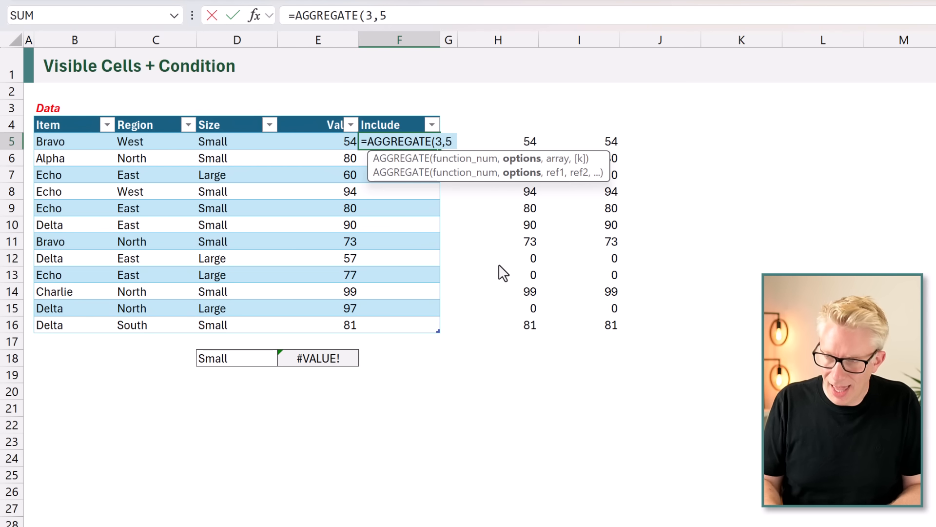
{"action": "type", "text": ","}
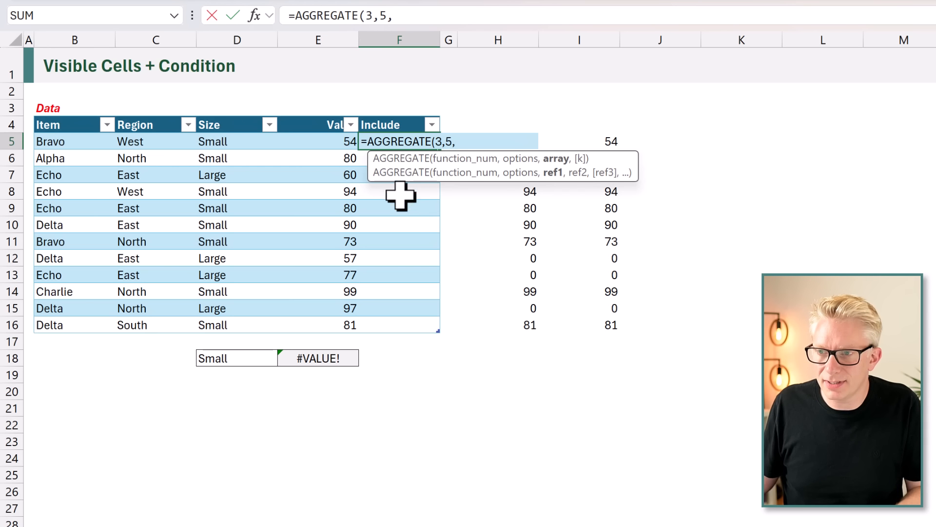
{"action": "left_click", "coordinate": [333, 145]}
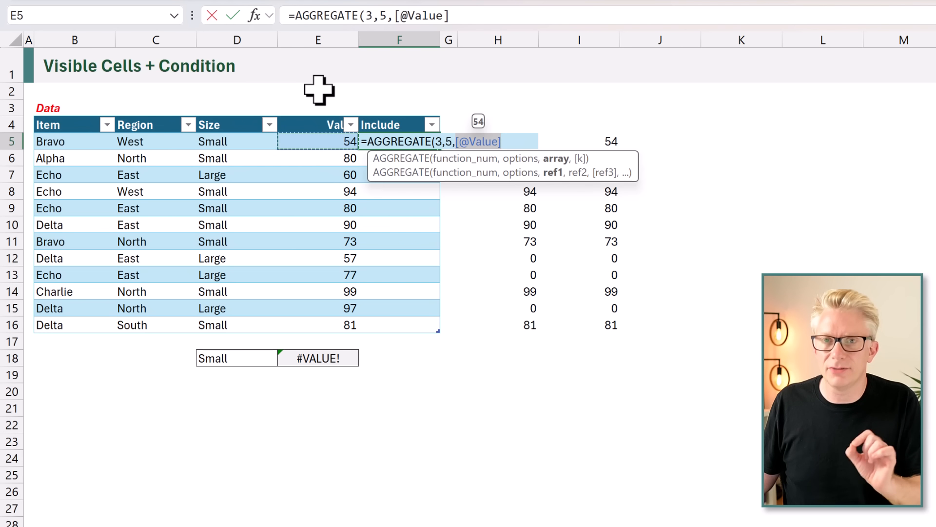
{"action": "type", "text": ")"}
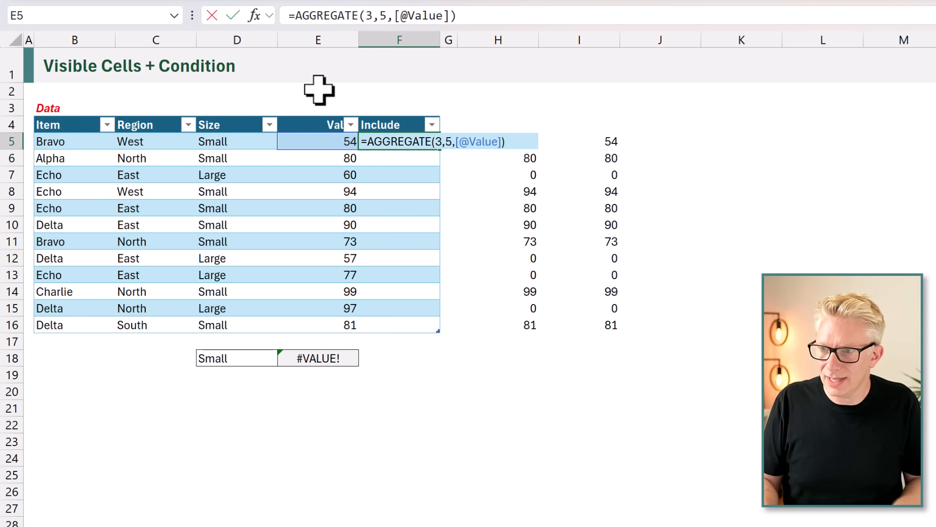
{"action": "key", "text": "ctrl+Return"}
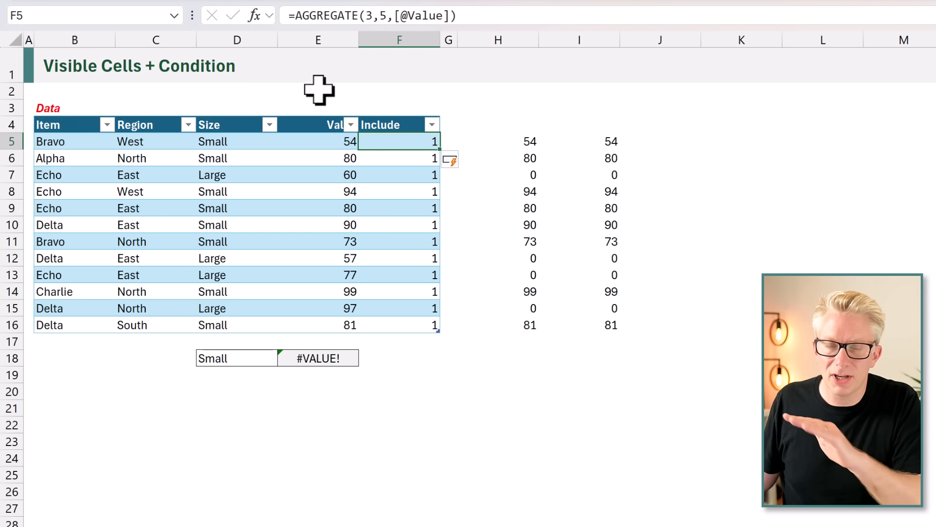
Enter =F5 in F18 to monitor the Include value of the table's first row.
{"action": "left_click", "coordinate": [391, 354]}
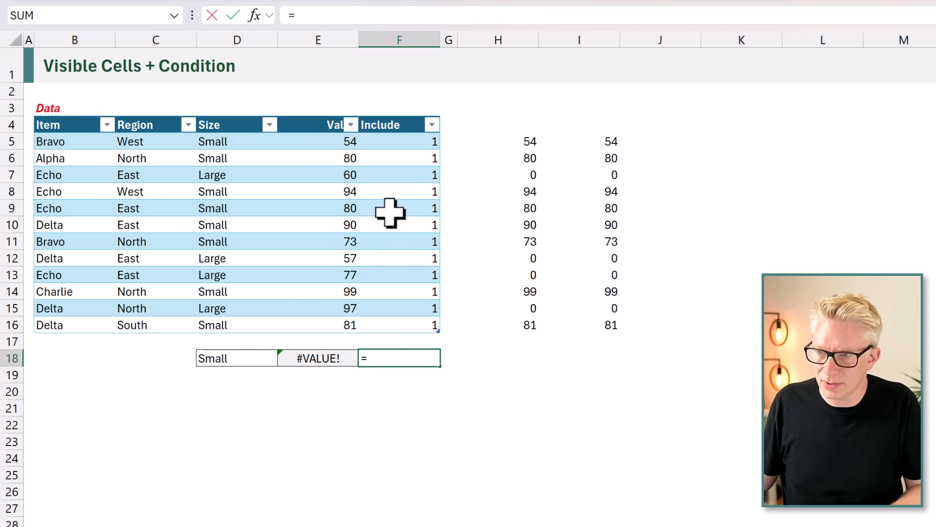
{"action": "left_click", "coordinate": [384, 138]}
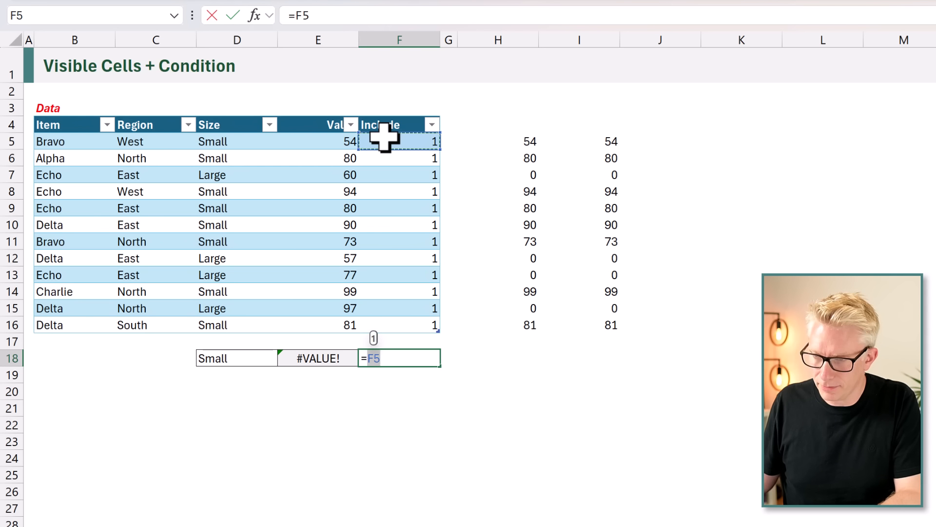
{"action": "key", "text": "Return"}
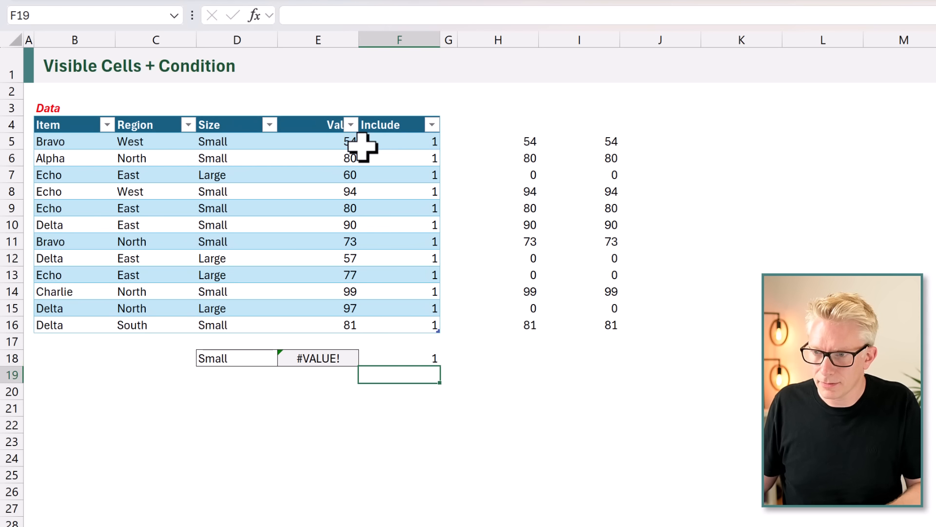
Filter the Region column to North only and check the linked Include value in F18.
{"action": "left_click", "coordinate": [187, 125]}
{"action": "left_click", "coordinate": [66, 358]}
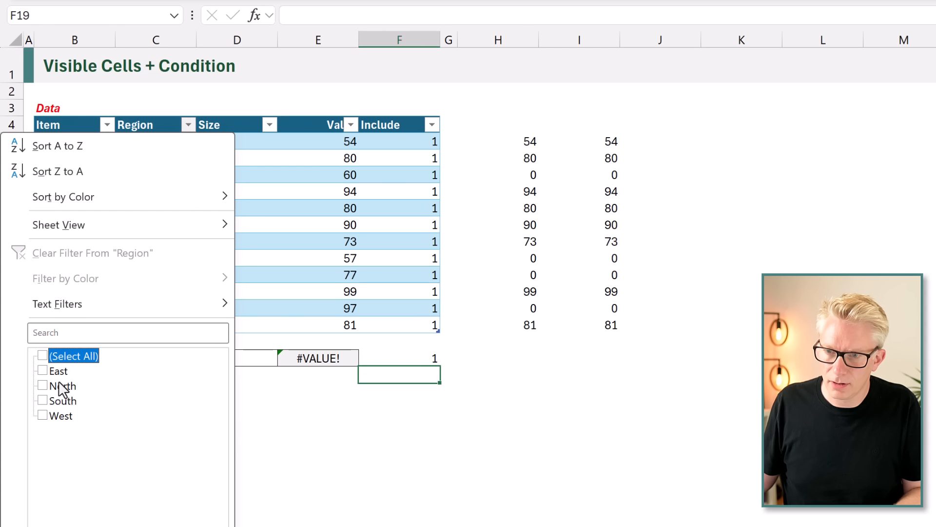
{"action": "key", "text": "Return"}
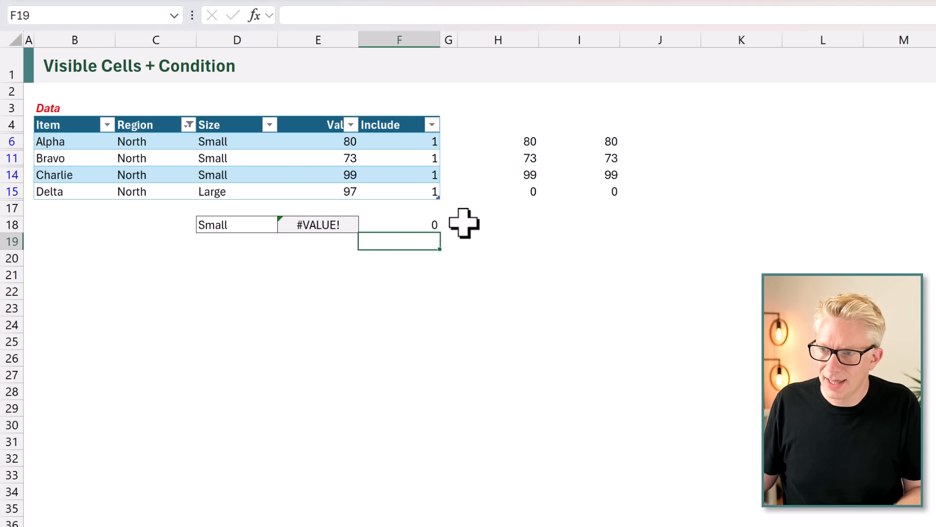
{"action": "left_click", "coordinate": [420, 225]}
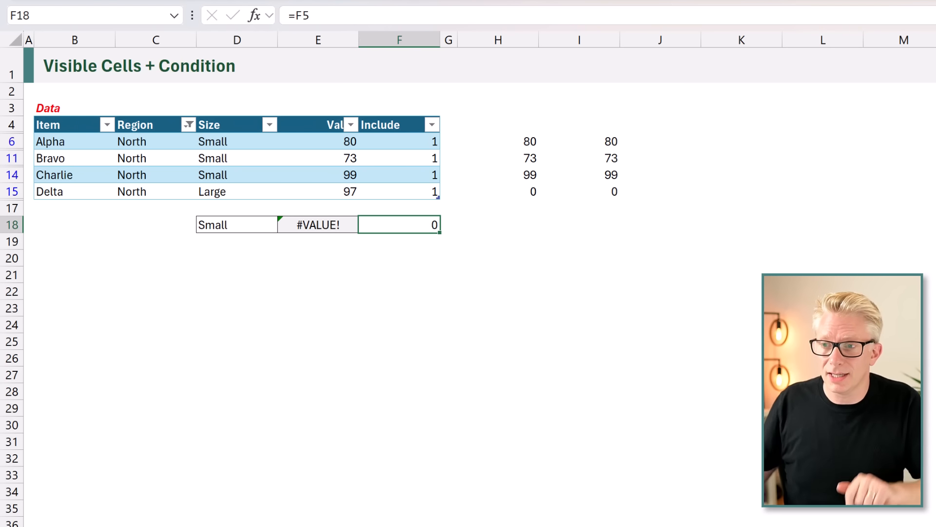
Restore all regions in the Region filter so every table row is shown.
{"action": "left_click", "coordinate": [188, 125]}
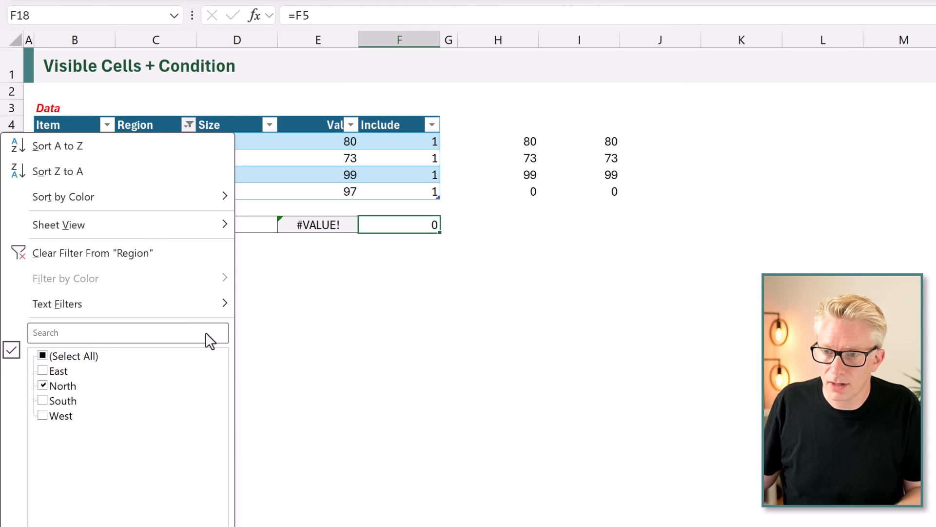
{"action": "left_click", "coordinate": [87, 361]}
{"action": "key", "text": "Return"}
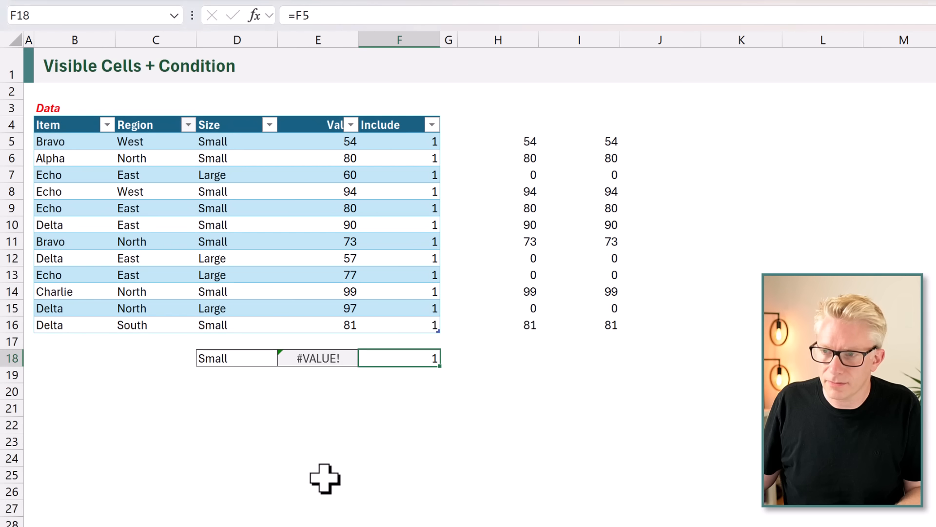
Replace the formula in E18 with =SUM(Data[Value]*(Data[Include])*(Data[Size]=D18)).
{"action": "left_click", "coordinate": [323, 358]}
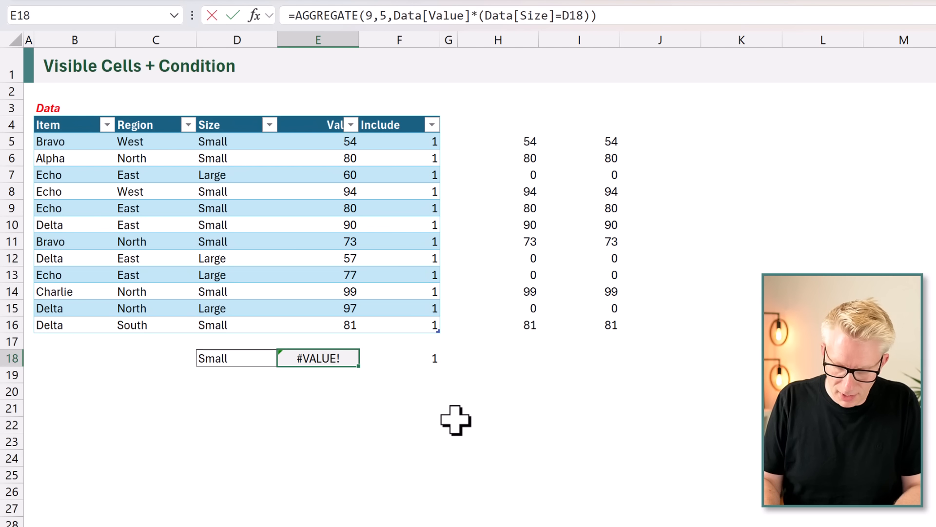
{"action": "type", "text": "=SUM("}
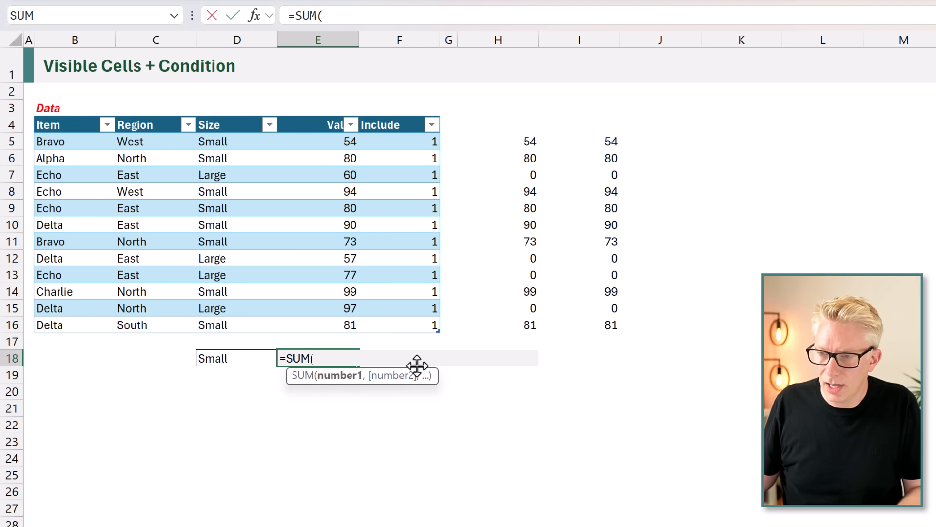
{"action": "left_click_drag", "start_coordinate": [324, 142], "coordinate": [325, 323]}
{"action": "type", "text": "*"}
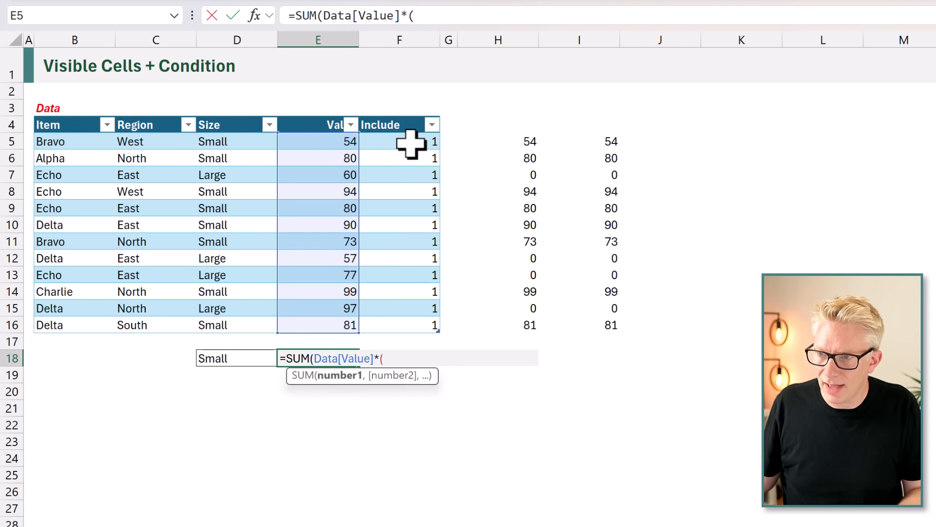
{"action": "left_click_drag", "start_coordinate": [411, 142], "coordinate": [411, 320]}
{"action": "type", "text": ")"}
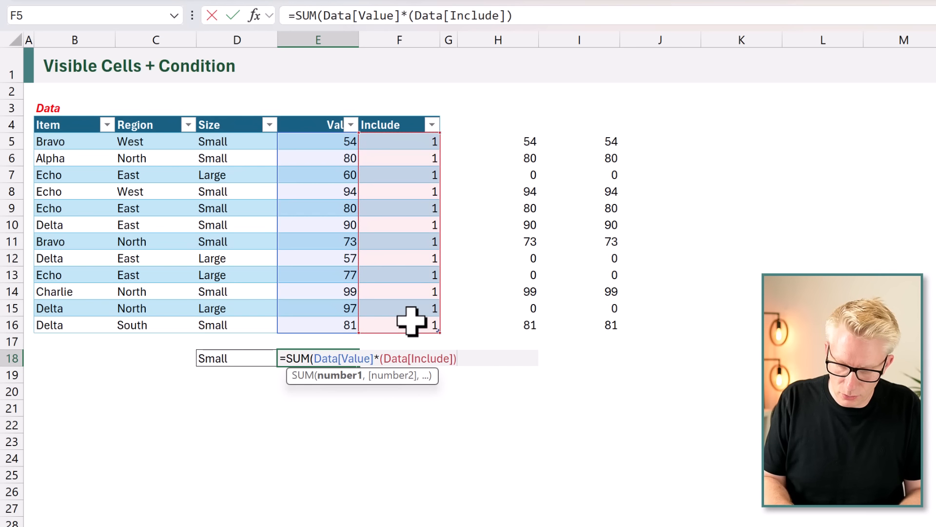
{"action": "type", "text": "*("}
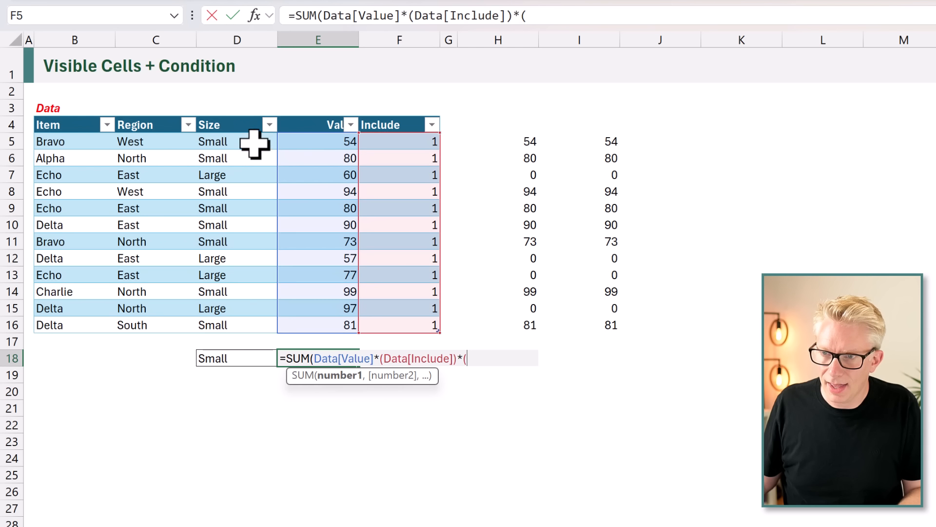
{"action": "left_click_drag", "start_coordinate": [253, 142], "coordinate": [229, 324]}
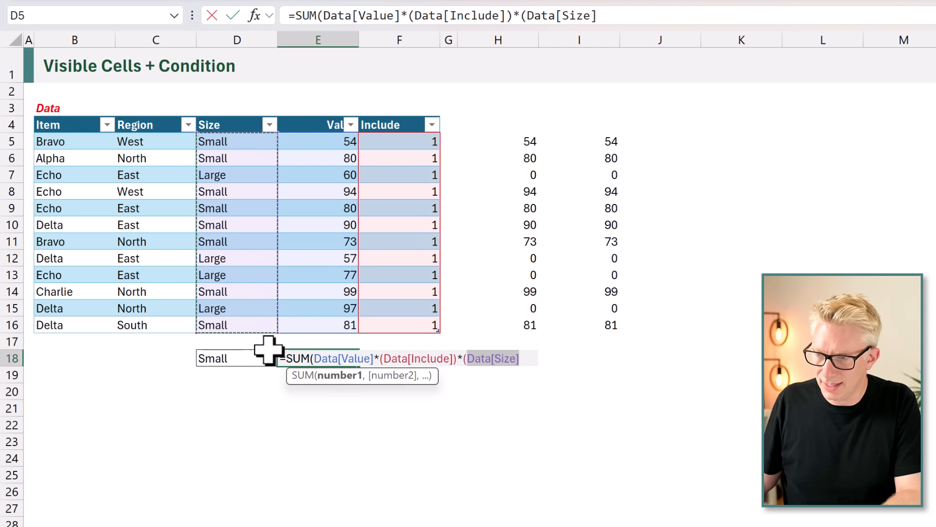
{"action": "type", "text": "="}
{"action": "left_click", "coordinate": [249, 360]}
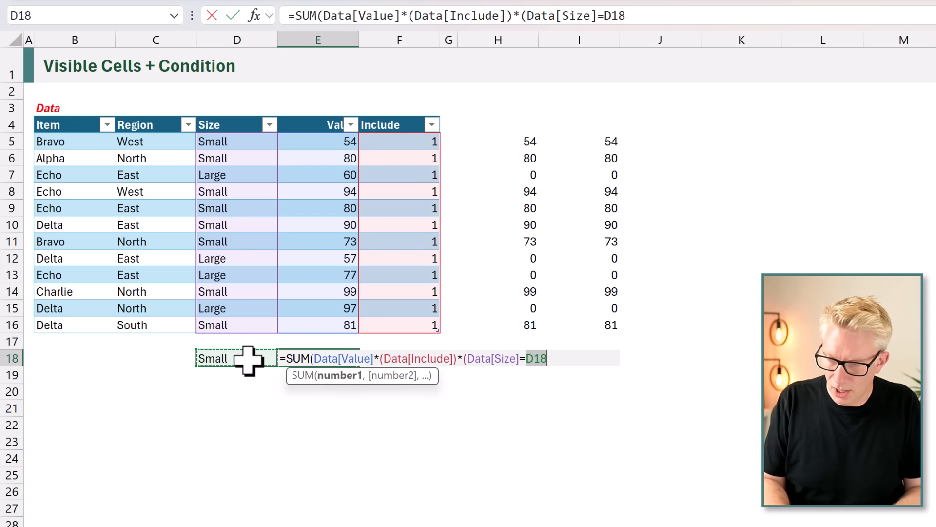
{"action": "type", "text": "))"}
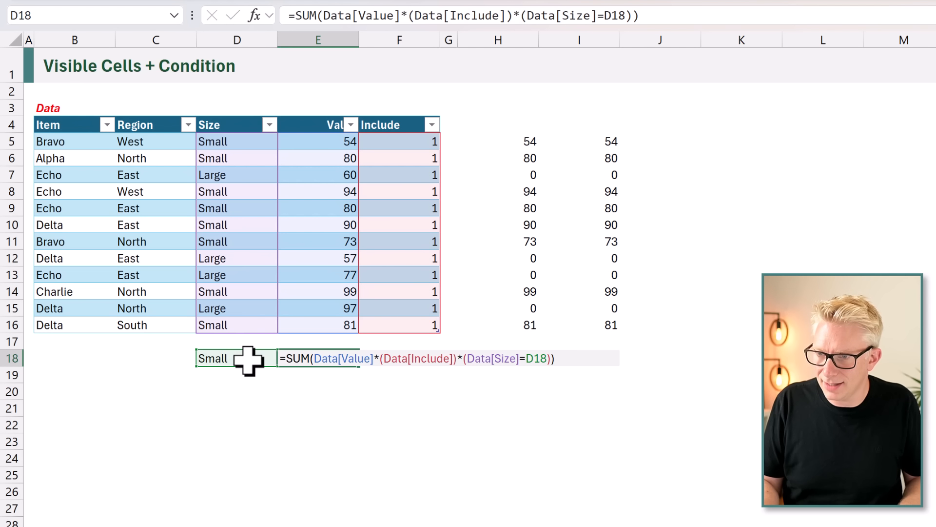
{"action": "key", "text": "ctrl+Return"}
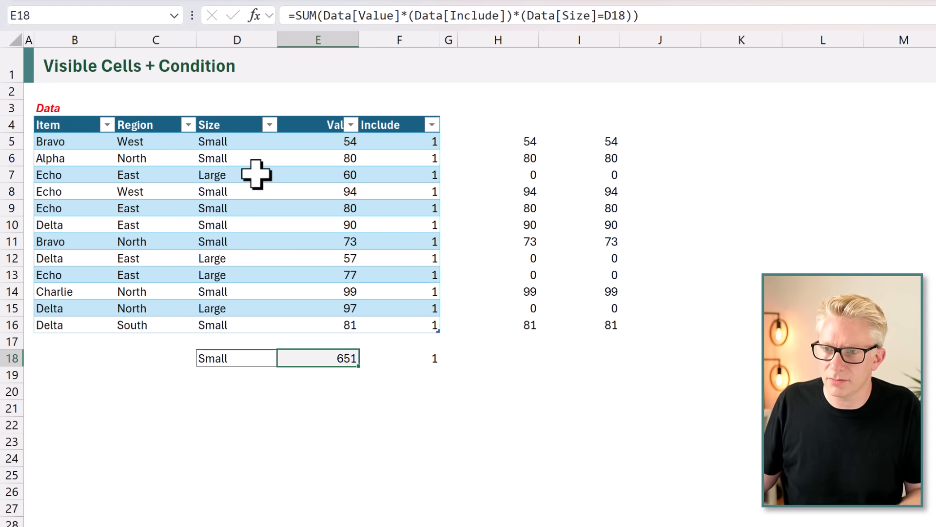
Filter Region to North and select the visible Small items' values to check them against the sum in E18.
{"action": "left_click", "coordinate": [188, 124]}
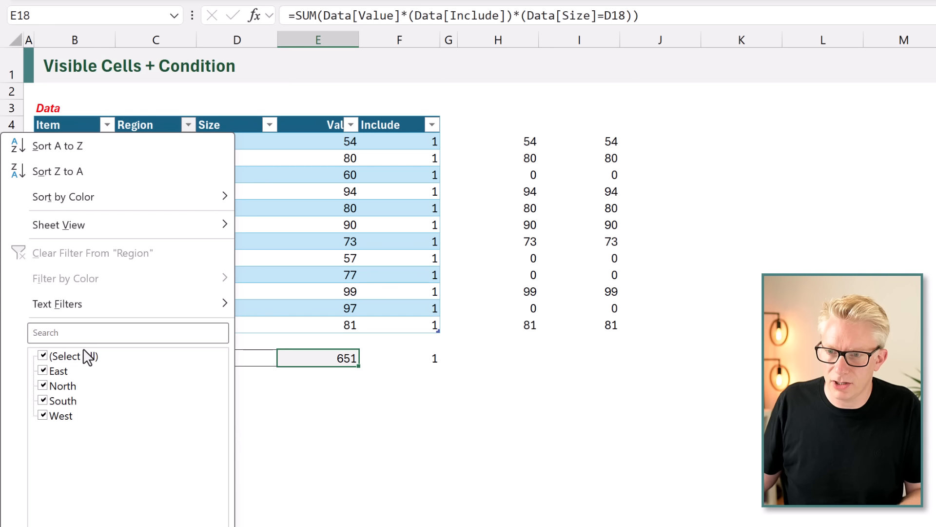
{"action": "left_click", "coordinate": [83, 356]}
{"action": "left_click", "coordinate": [63, 386]}
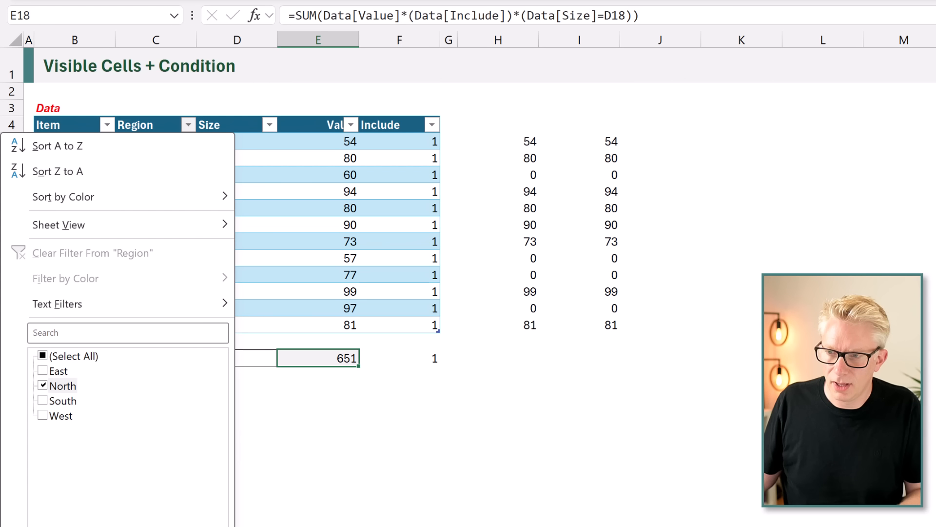
{"action": "left_click", "coordinate": [147, 526]}
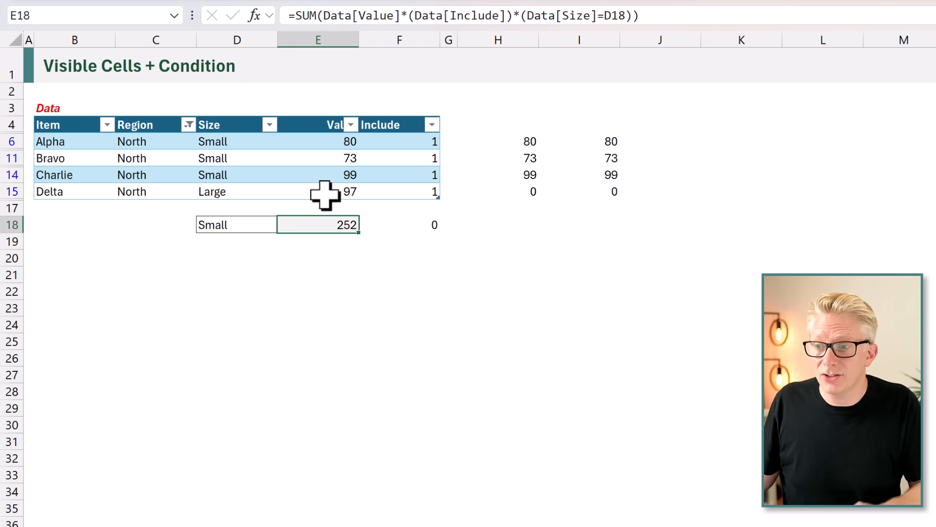
{"action": "left_click_drag", "start_coordinate": [337, 141], "coordinate": [334, 168]}
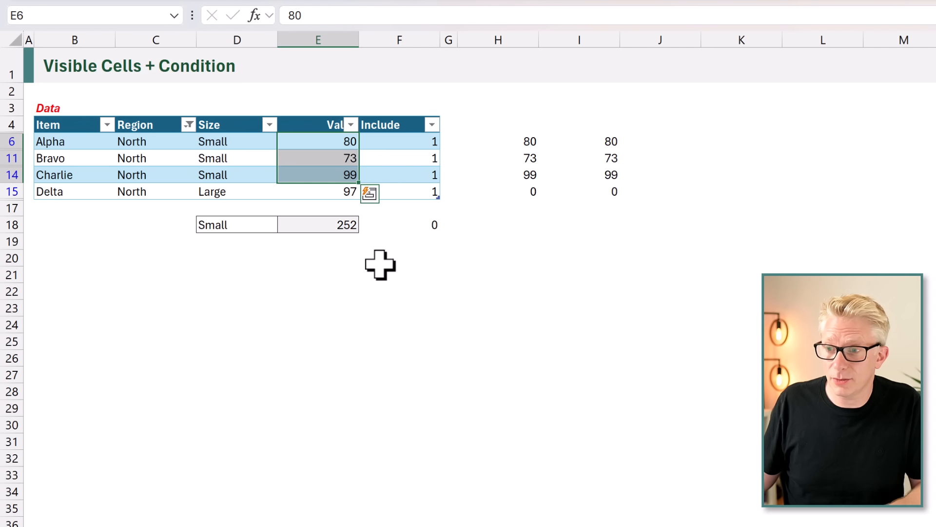
Change the outer function in E18 to AVERAGE and select the visible Small items' values to compare their average with the result.
{"action": "double_click", "coordinate": [309, 225]}
{"action": "left_click", "coordinate": [309, 224]}
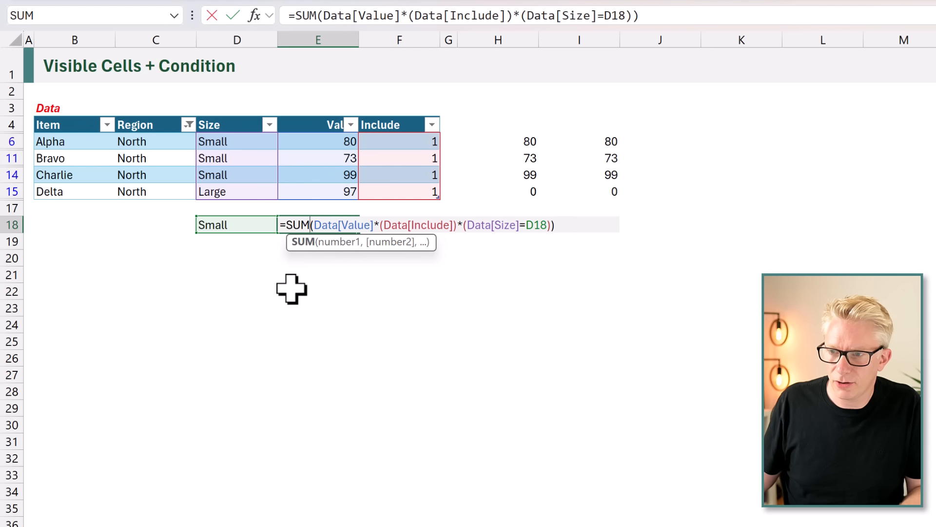
{"action": "key", "text": "BackSpace"}
{"action": "key", "text": "BackSpace"}
{"action": "key", "text": "BackSpace"}
{"action": "type", "text": "AVER"}
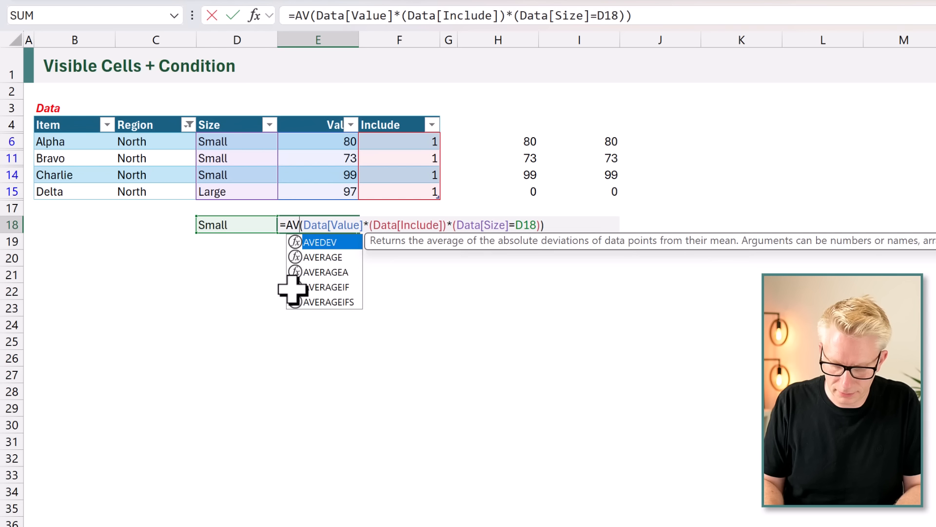
{"action": "key", "text": "Tab"}
{"action": "key", "text": "Return"}
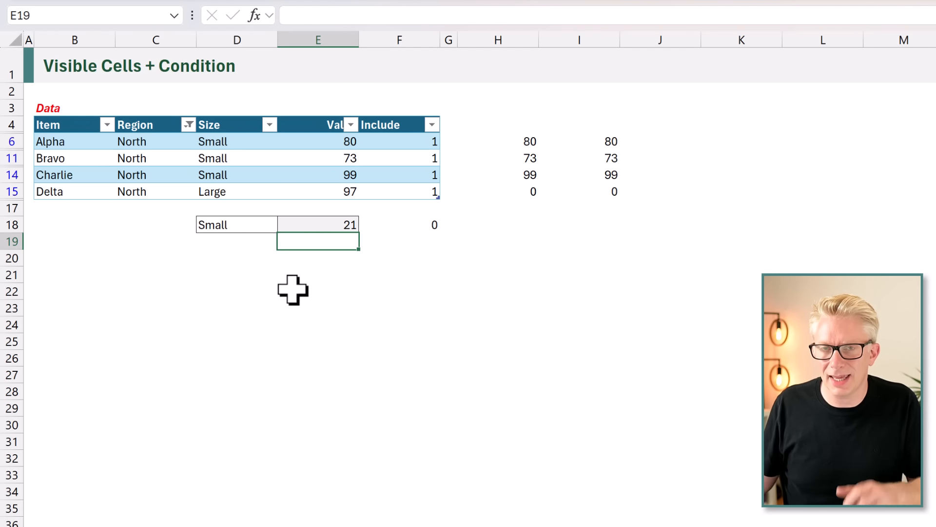
{"action": "left_click", "coordinate": [334, 222]}
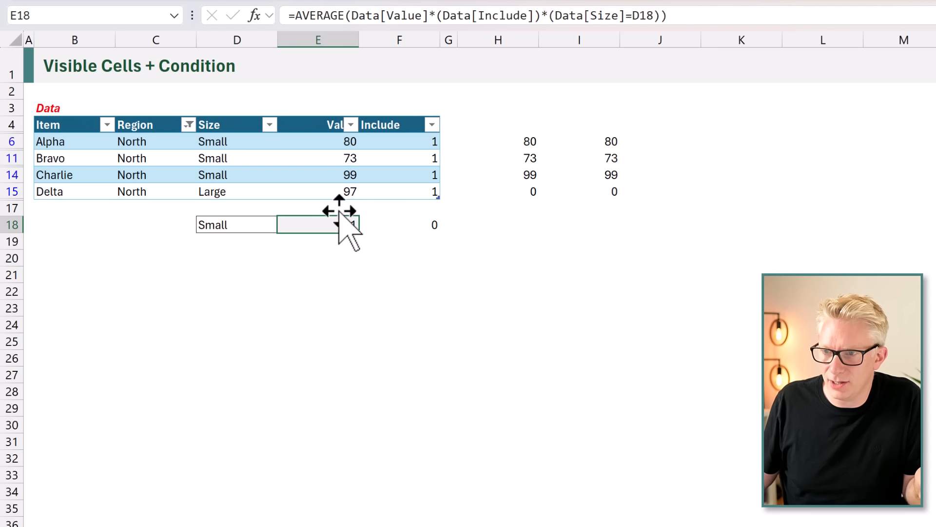
{"action": "left_click_drag", "start_coordinate": [339, 145], "coordinate": [341, 177]}
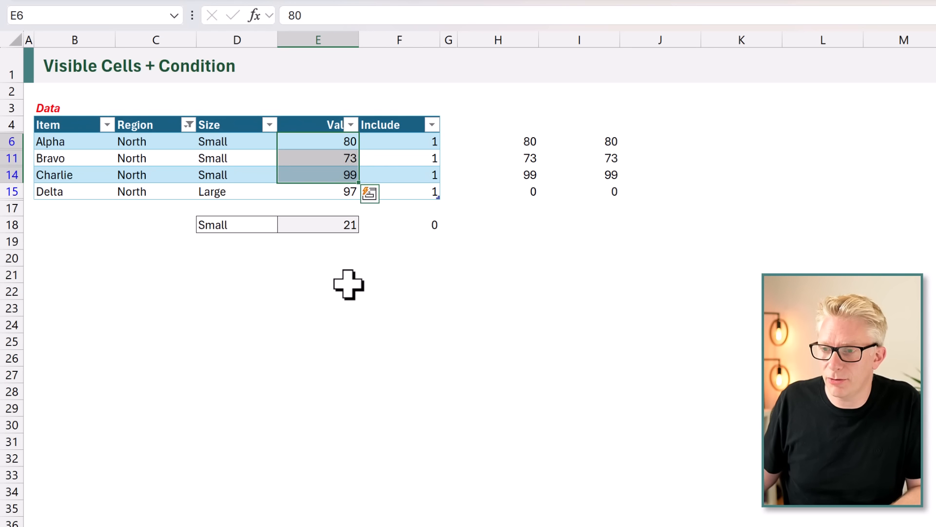
Change the formula in E18 to =FILTER(Data[Value],(Data[Include])*(Data[Size]=D18)).
{"action": "double_click", "coordinate": [329, 226]}
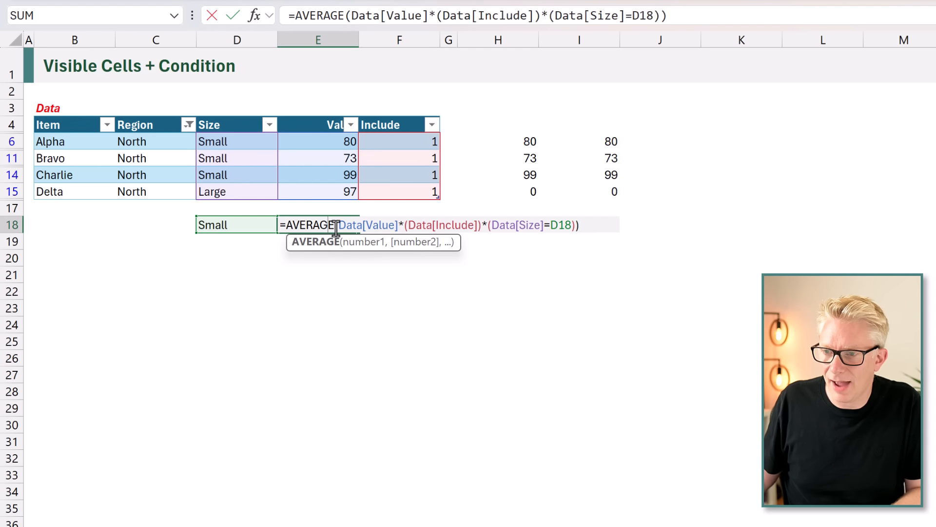
{"action": "key", "text": "BackSpace"}
{"action": "key", "text": "BackSpace"}
{"action": "key", "text": "BackSpace"}
{"action": "key", "text": "BackSpace"}
{"action": "key", "text": "BackSpace"}
{"action": "key", "text": "BackSpace"}
{"action": "key", "text": "BackSpace"}
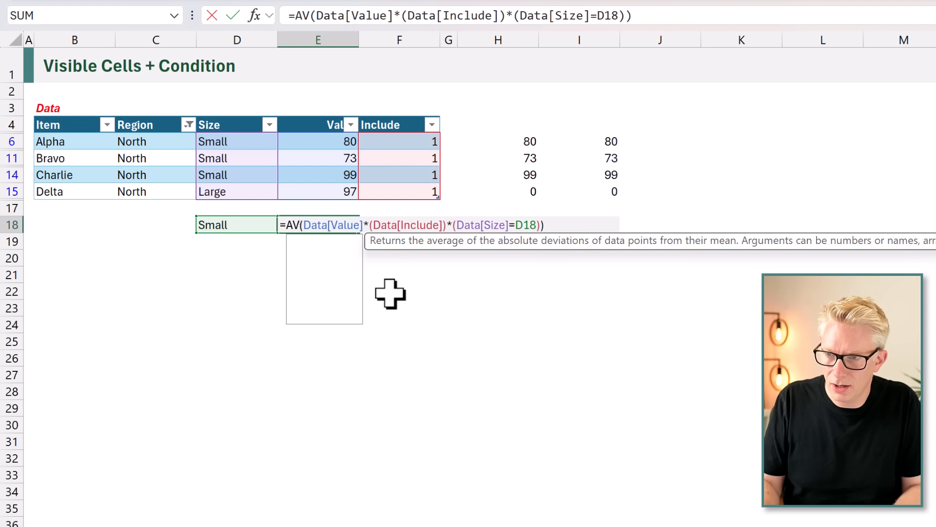
{"action": "type", "text": "FILTER"}
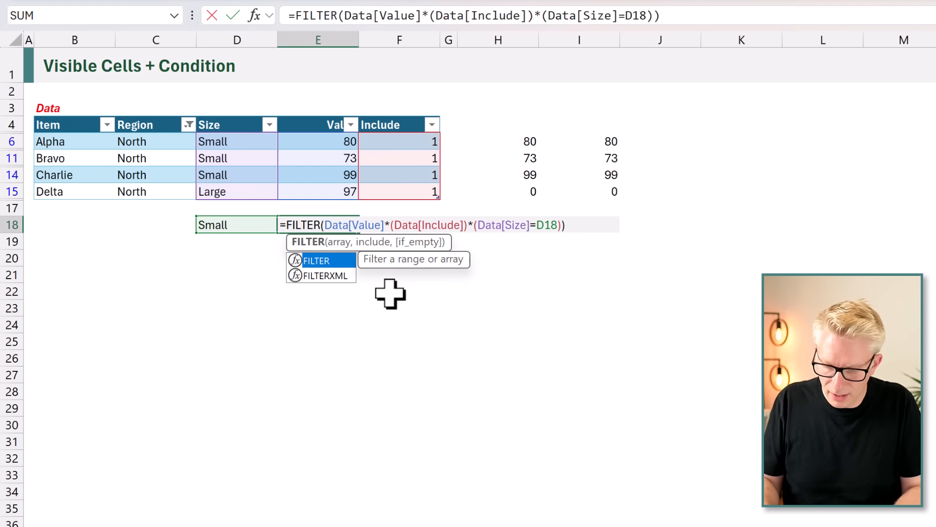
{"action": "key", "text": "Right"}
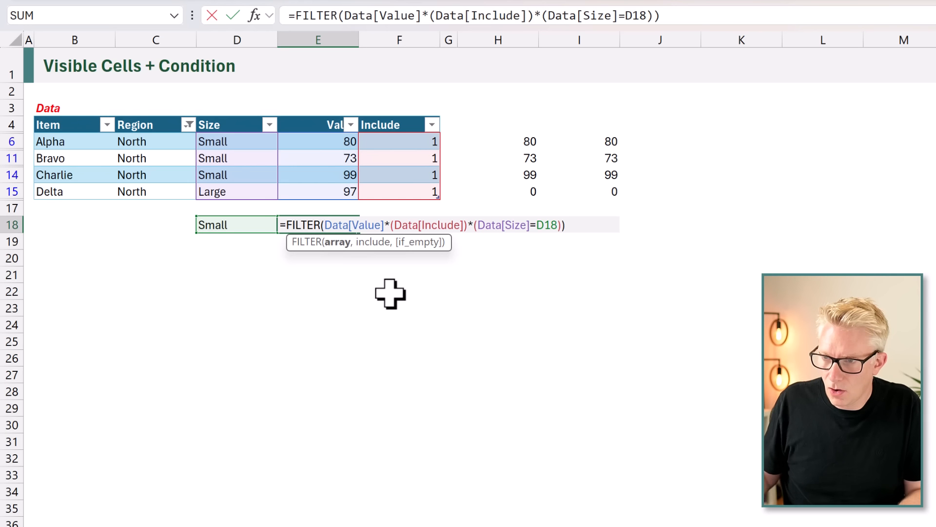
{"action": "left_click", "coordinate": [326, 117]}
{"action": "type", "text": ","}
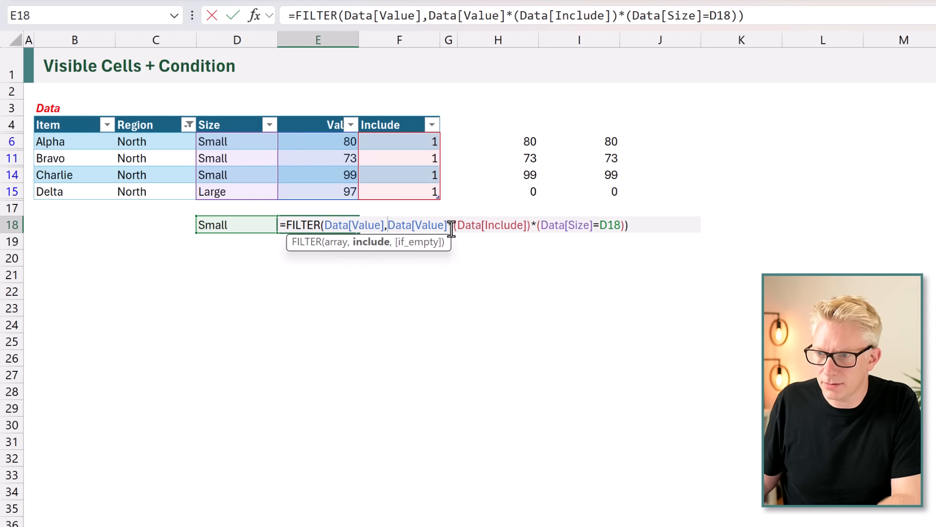
{"action": "key", "text": "BackSpace"}
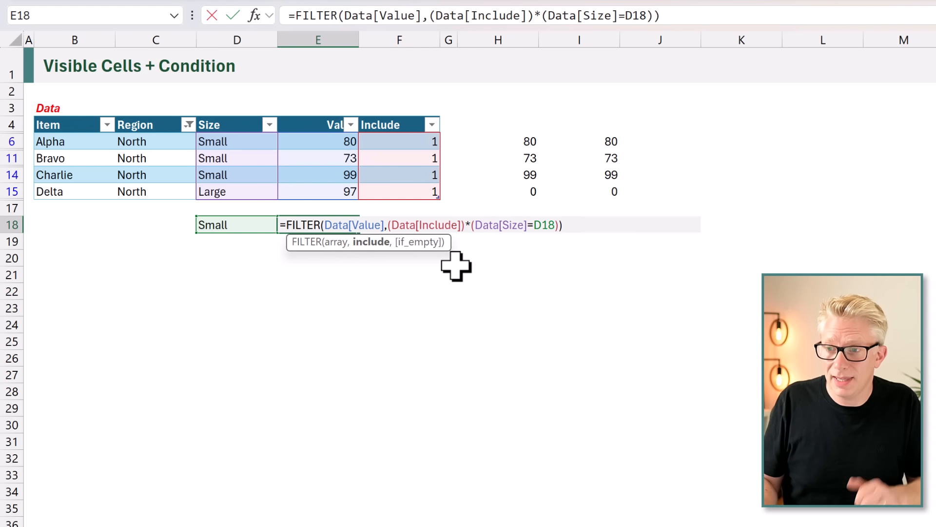
{"action": "key", "text": "Return"}
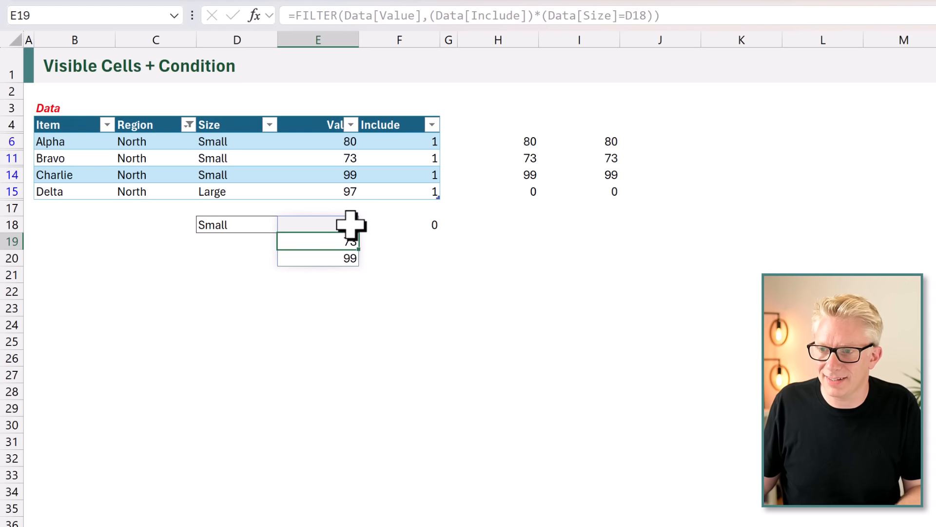
Wrap the FILTER formula in E18 in an AVERAGE function.
{"action": "double_click", "coordinate": [300, 225]}
{"action": "left_click", "coordinate": [285, 223]}
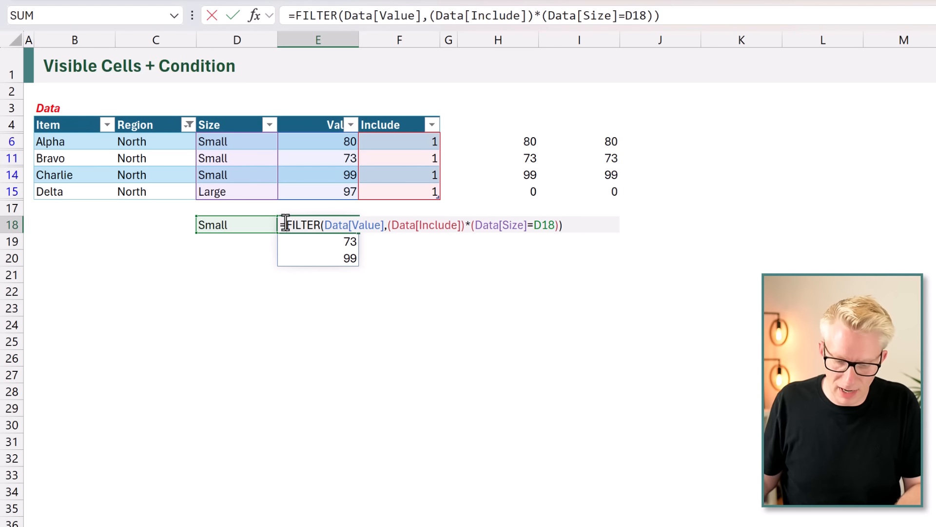
{"action": "type", "text": "AVERAGE("}
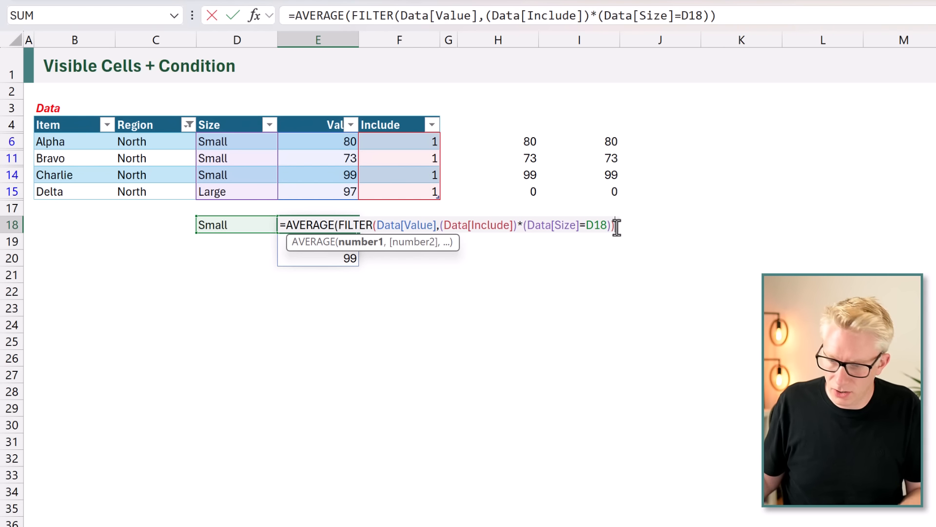
{"action": "key", "text": "Return"}
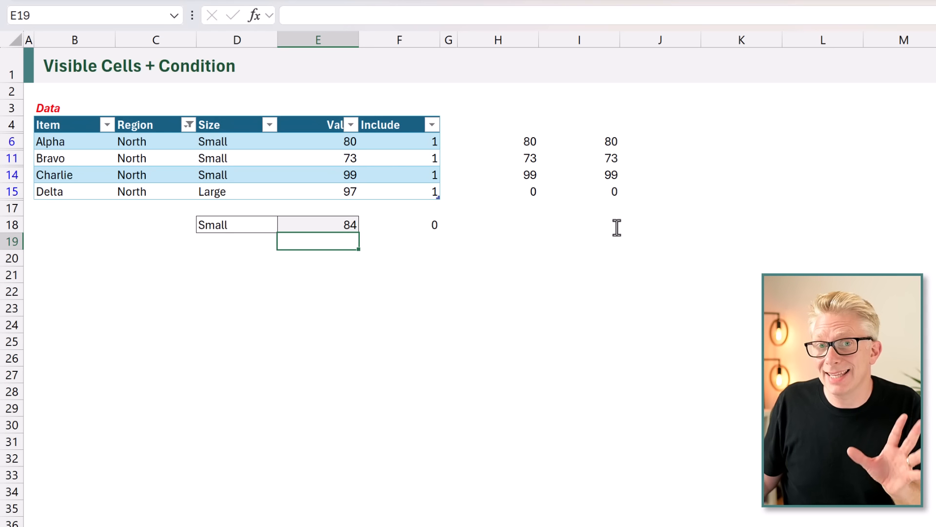
Replace the outer AVERAGE function in E18 with SUM, keeping the nested FILTER.
{"action": "double_click", "coordinate": [323, 223]}
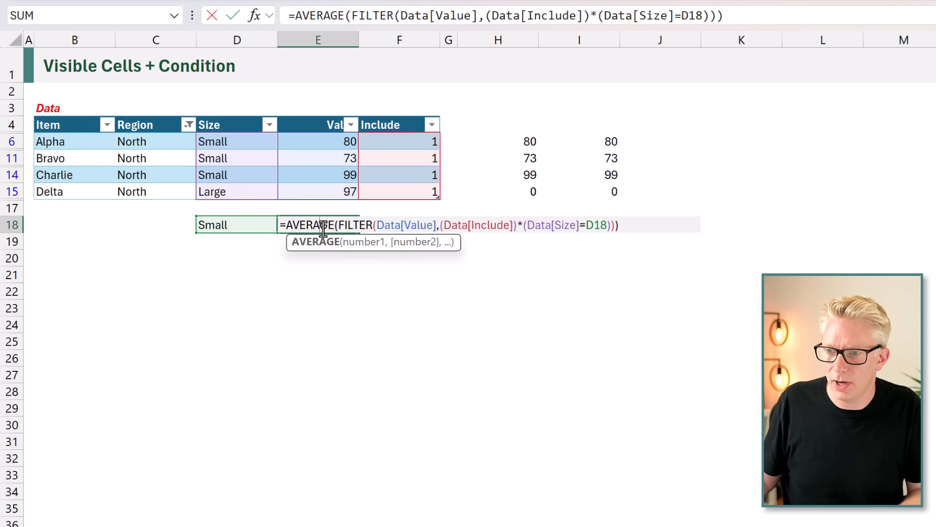
{"action": "left_click_drag", "start_coordinate": [288, 226], "coordinate": [286, 227]}
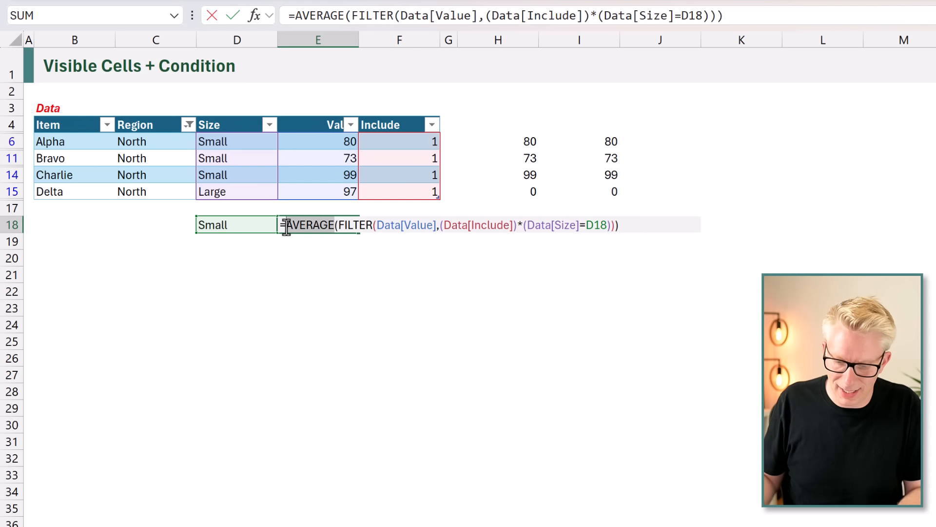
{"action": "type", "text": "SUM"}
{"action": "key", "text": "Return"}
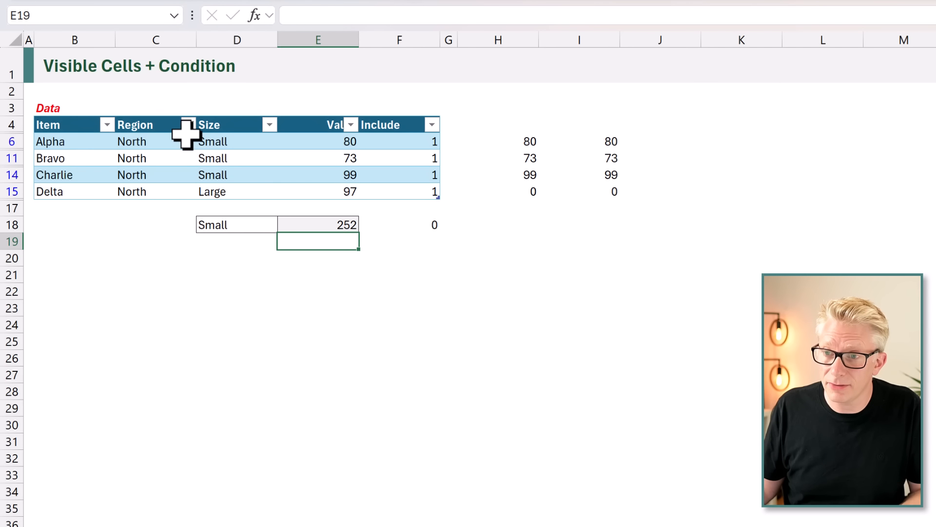
Include all regions in the table's Region filter again.
{"action": "left_click", "coordinate": [188, 124]}
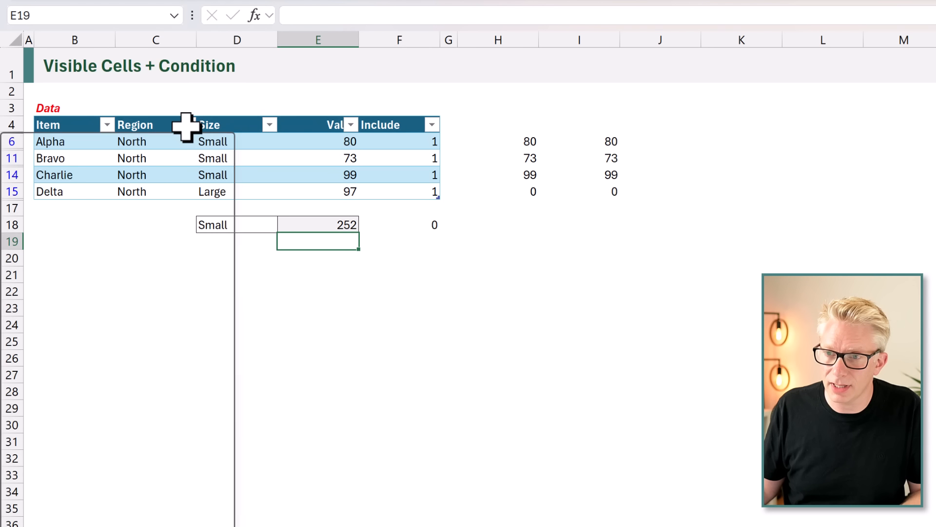
{"action": "left_click", "coordinate": [88, 356]}
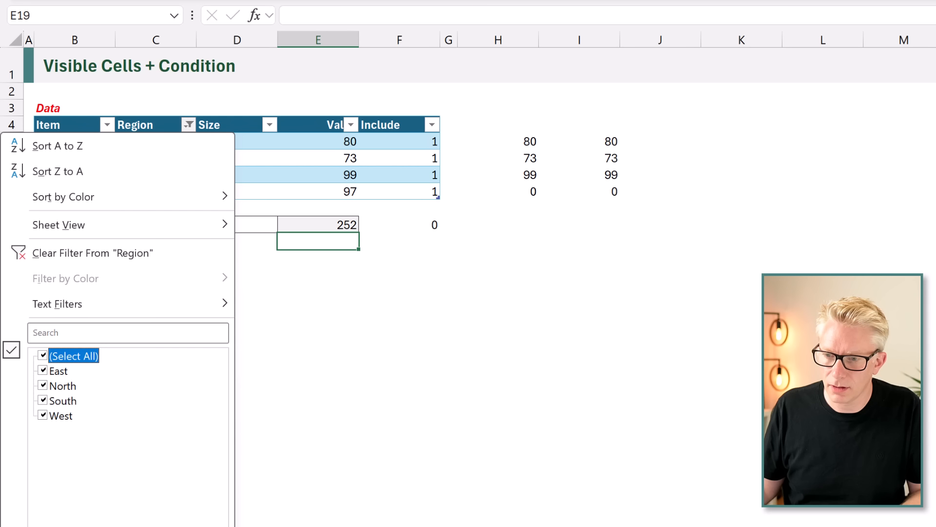
{"action": "key", "text": "Return"}
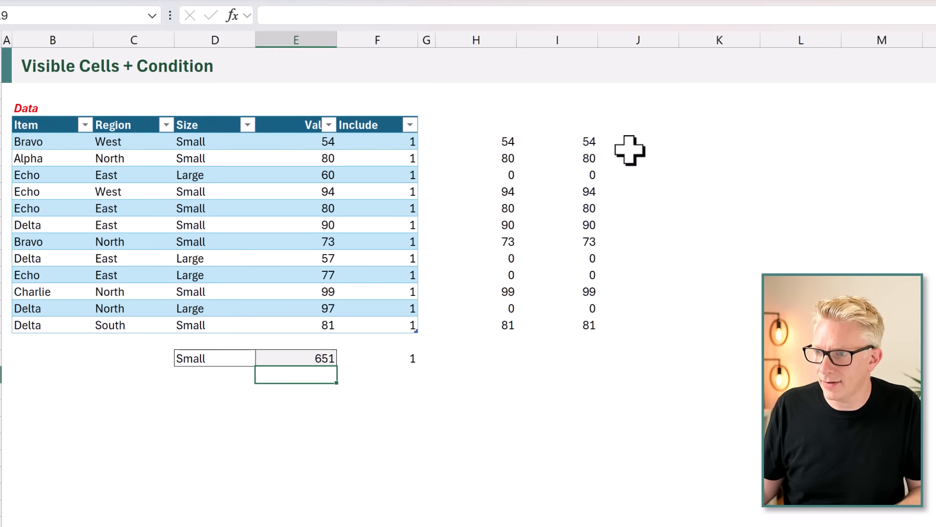
Start an AGGREGATE formula in J5 with function number 3 (COUNTA).
{"action": "left_click", "coordinate": [654, 142]}
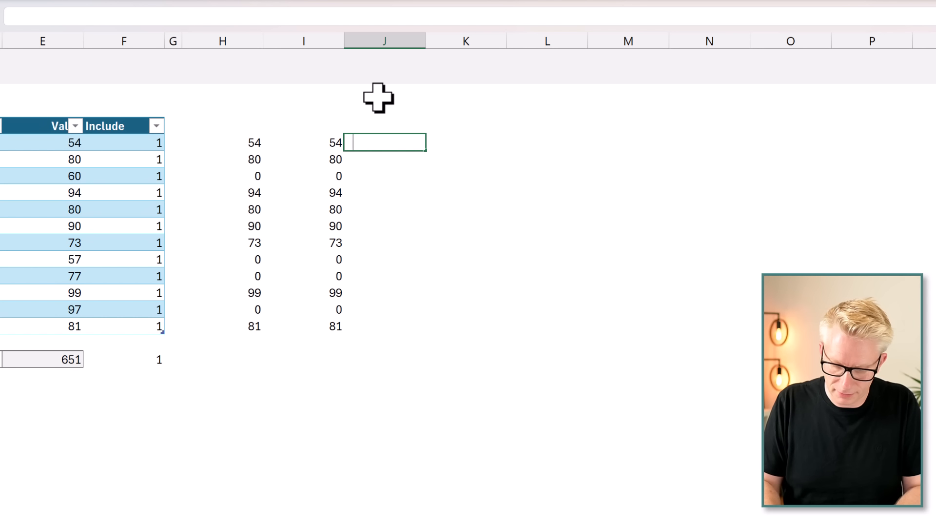
{"action": "type", "text": "=AGGREGATE("}
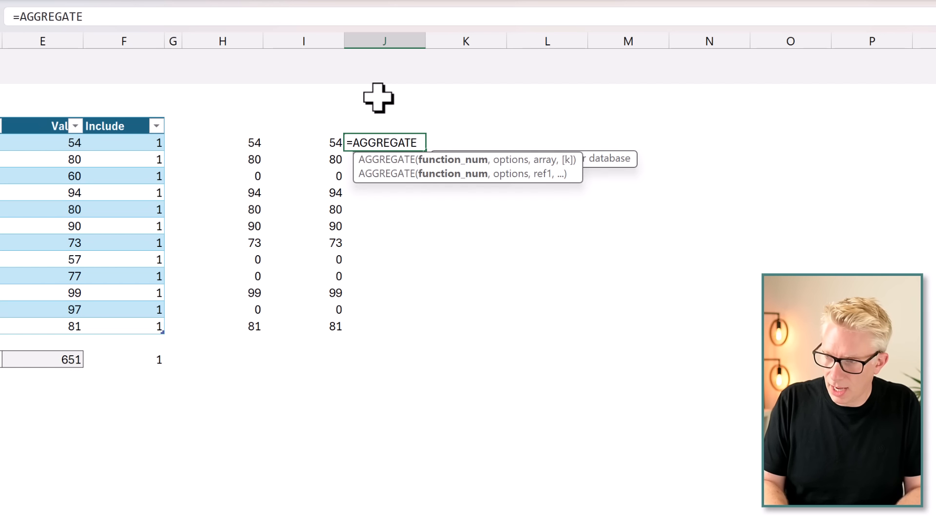
{"action": "key", "text": "Down"}
{"action": "key", "text": "Down"}
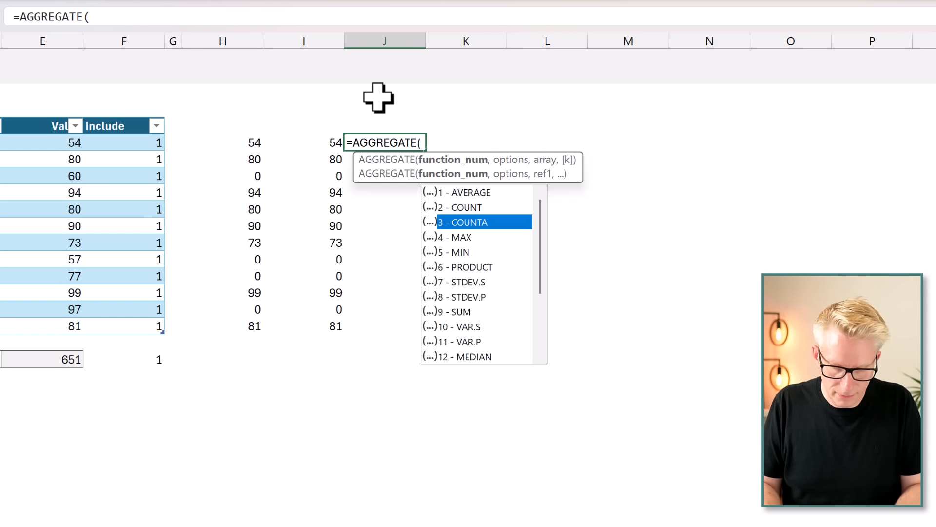
{"action": "key", "text": "Tab"}
{"action": "type", "text": ","}
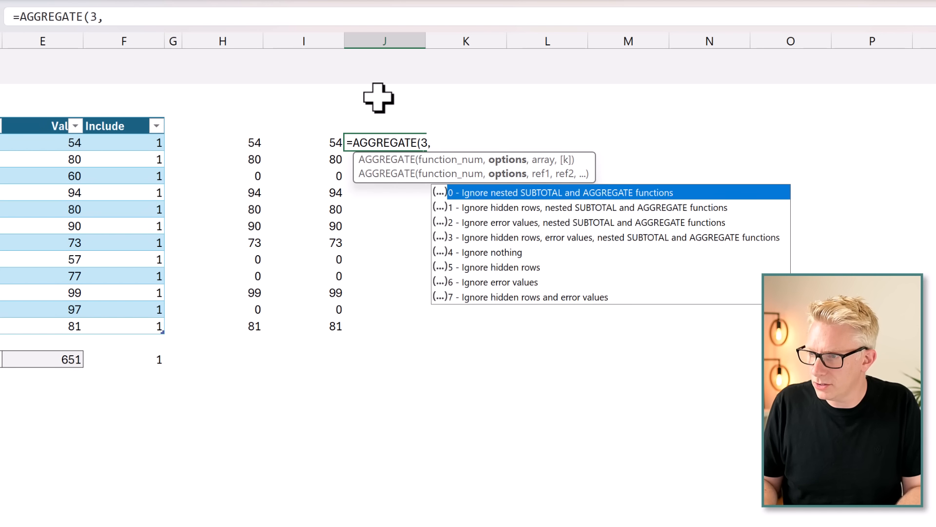
{"action": "key", "text": "Down"}
{"action": "key", "text": "Down"}
{"action": "key", "text": "Down"}
{"action": "key", "text": "Down"}
{"action": "key", "text": "Down"}
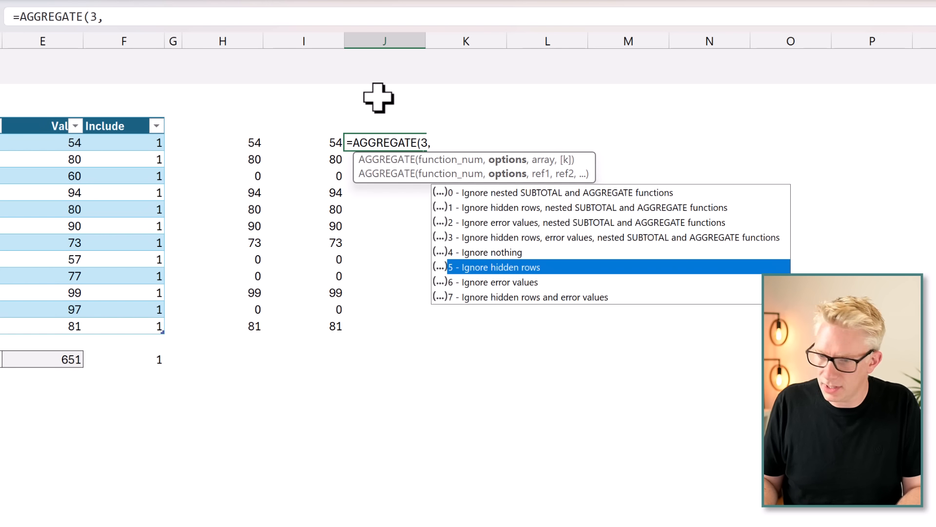
{"action": "key", "text": "Tab"}
{"action": "type", "text": ","}
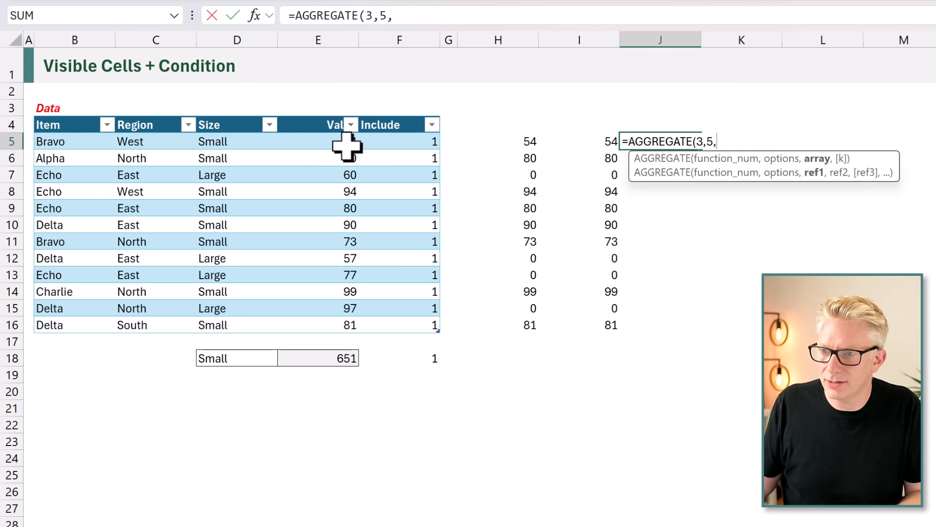
{"action": "left_click", "coordinate": [341, 143]}
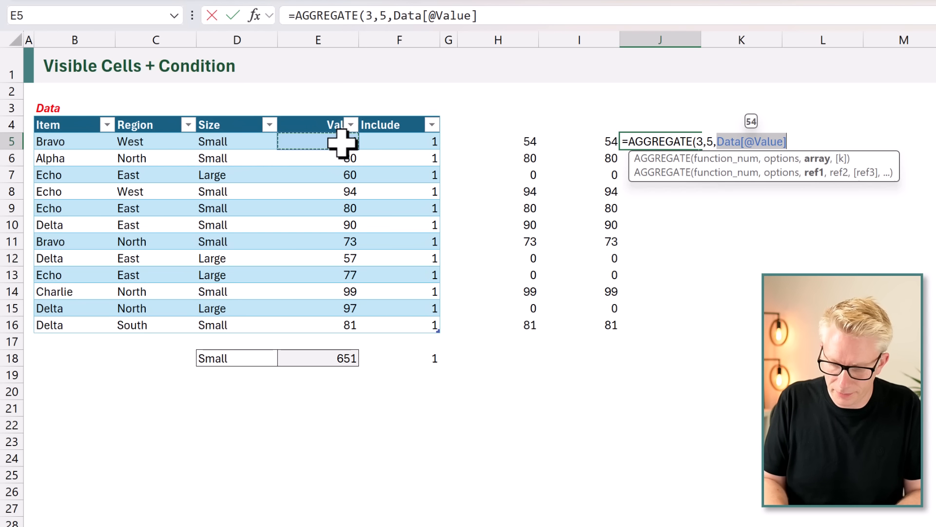
{"action": "type", "text": ")"}
{"action": "key", "text": "Return"}
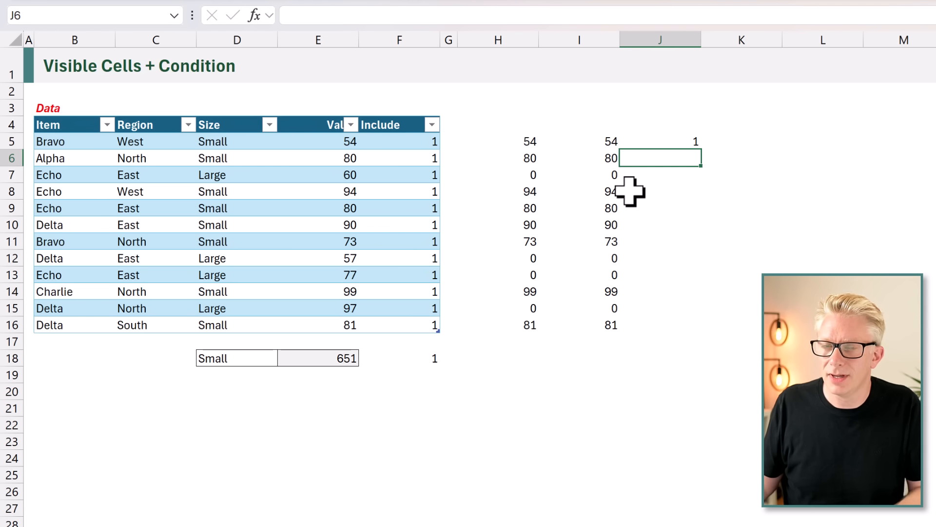
Fill the AGGREGATE formula from J5 down to J16 and undo the fill.
{"action": "left_click", "coordinate": [688, 142]}
{"action": "left_click_drag", "start_coordinate": [701, 150], "coordinate": [696, 331]}
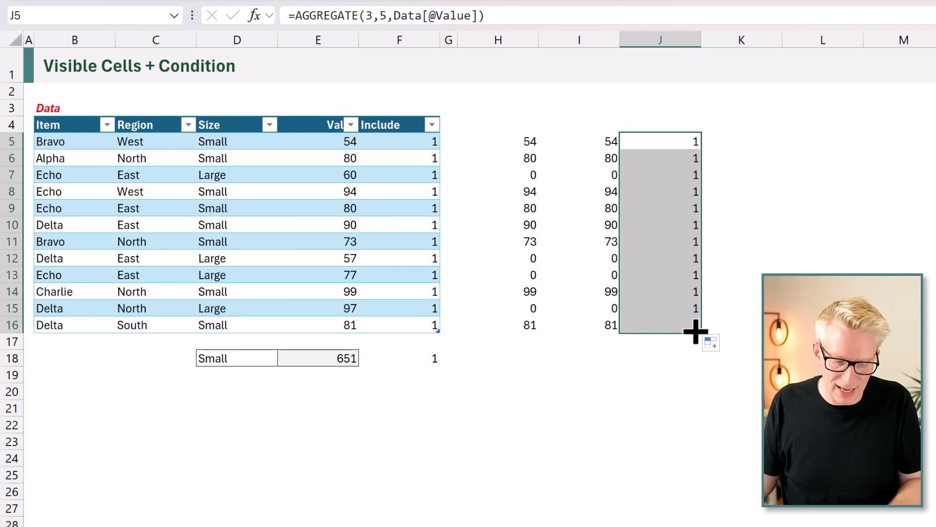
{"action": "key", "text": "ctrl+z"}
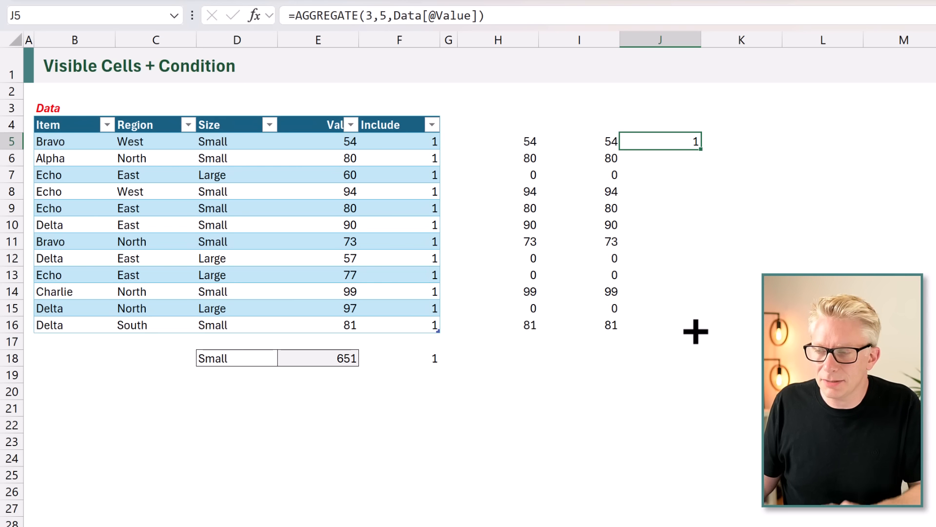
{"action": "double_click", "coordinate": [678, 142]}
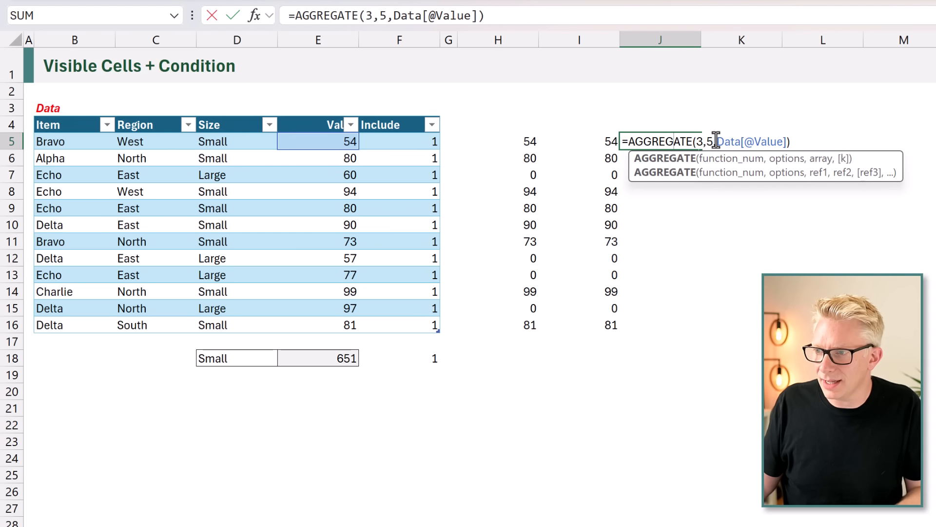
{"action": "left_click_drag", "start_coordinate": [787, 144], "coordinate": [785, 143]}
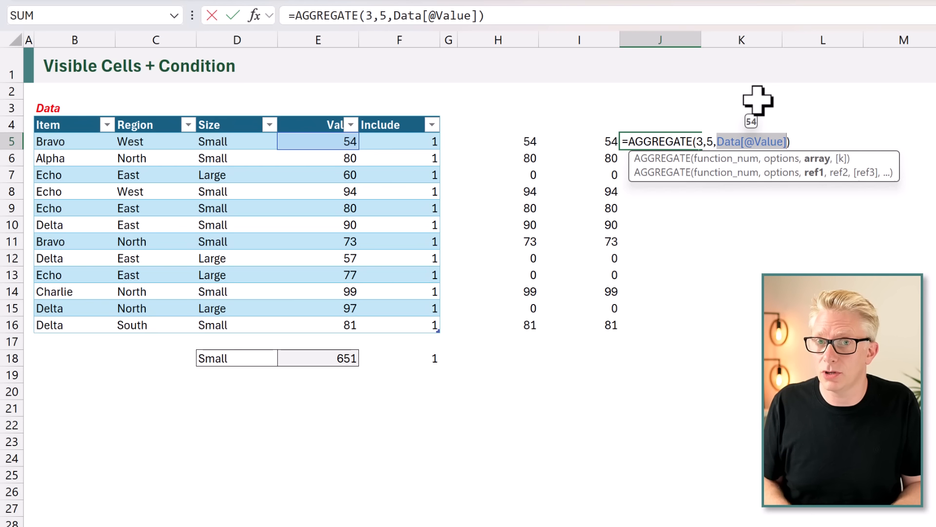
{"action": "type", "text": "c"}
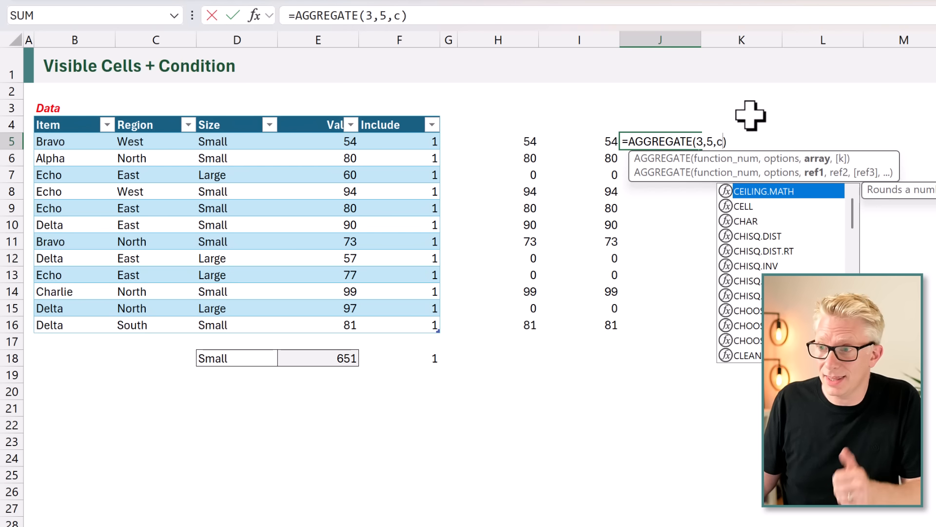
{"action": "left_click", "coordinate": [630, 143]}
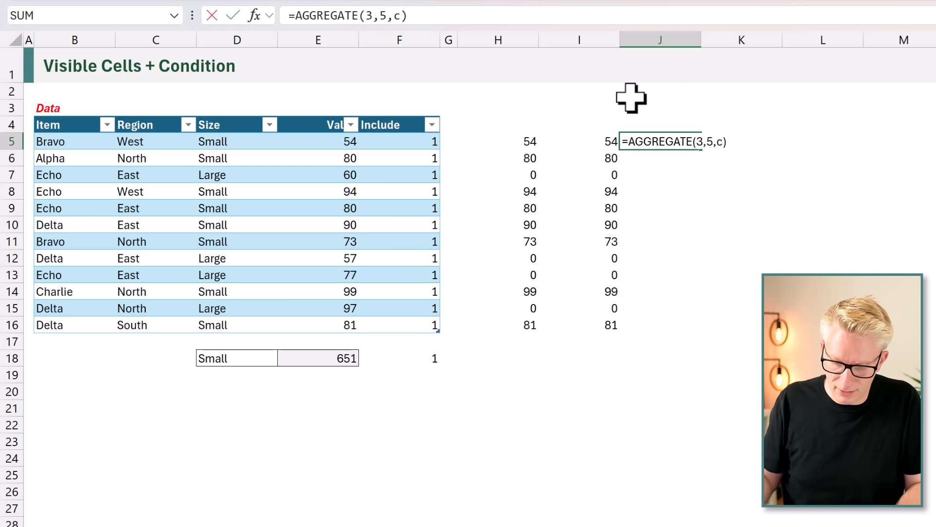
{"action": "type", "text": "LAMBDA("}
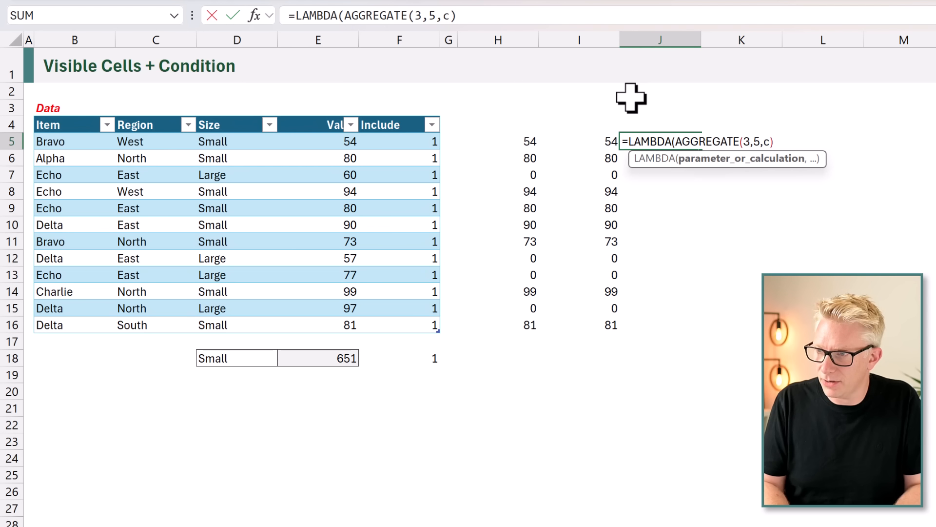
{"action": "type", "text": "c,"}
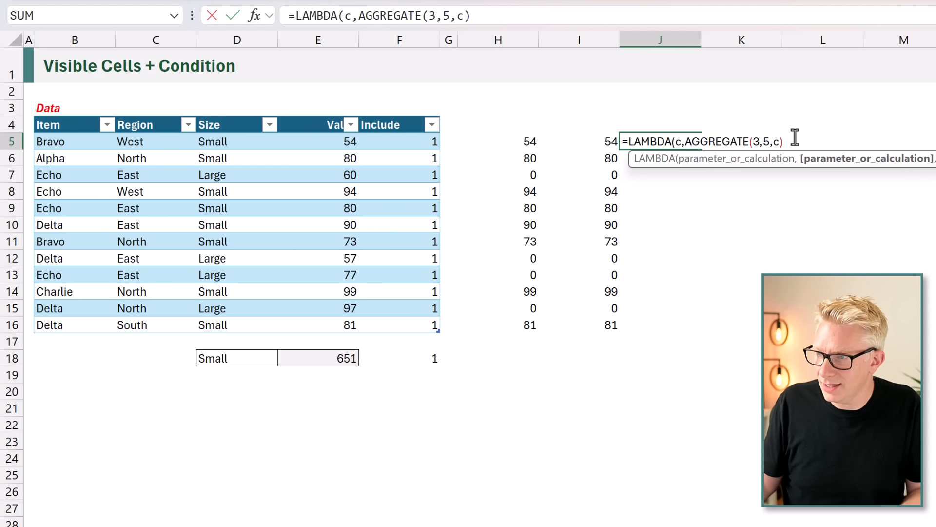
{"action": "type", "text": ")"}
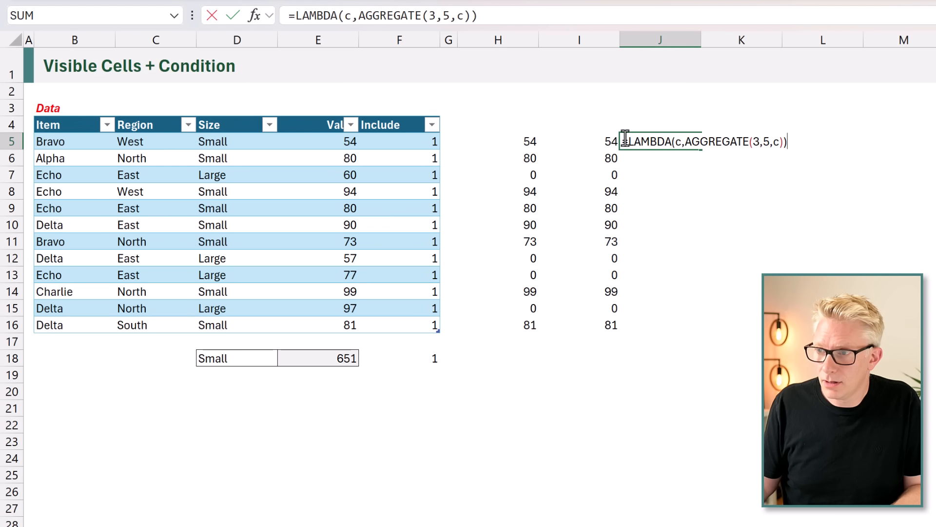
Wrap the LAMBDA in J5 with BYROW over Data[Value], completing =BYROW(Data[Value],LAMBDA(c,AGGREGATE(3,5,c))).
{"action": "type", "text": "BYROW"}
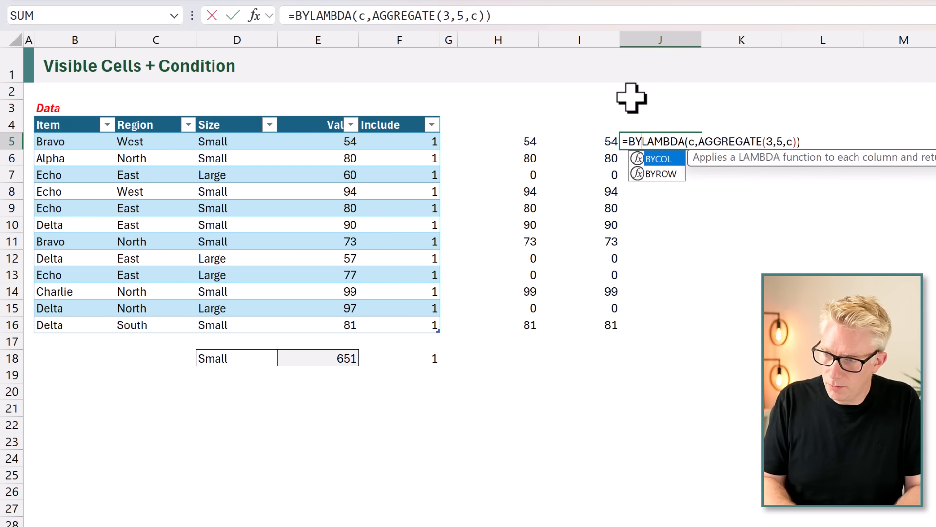
{"action": "type", "text": "("}
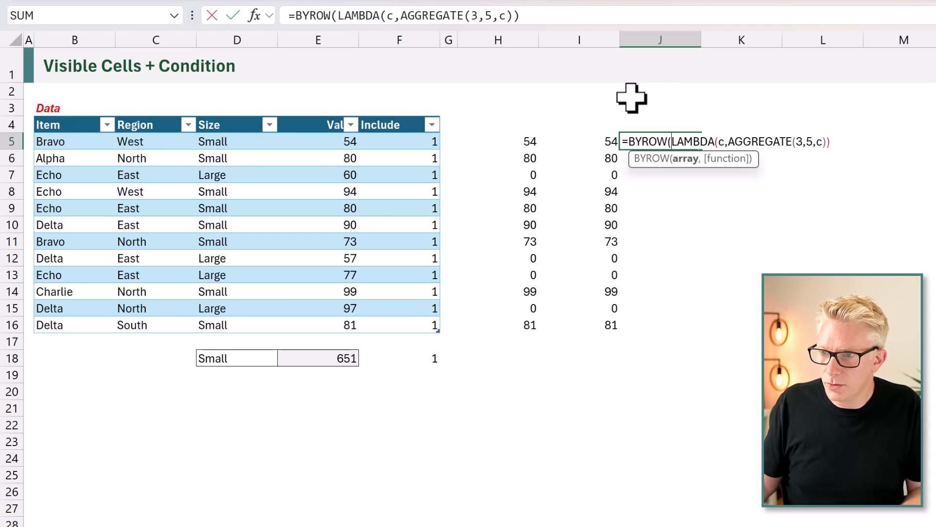
{"action": "left_click_drag", "start_coordinate": [337, 142], "coordinate": [344, 318]}
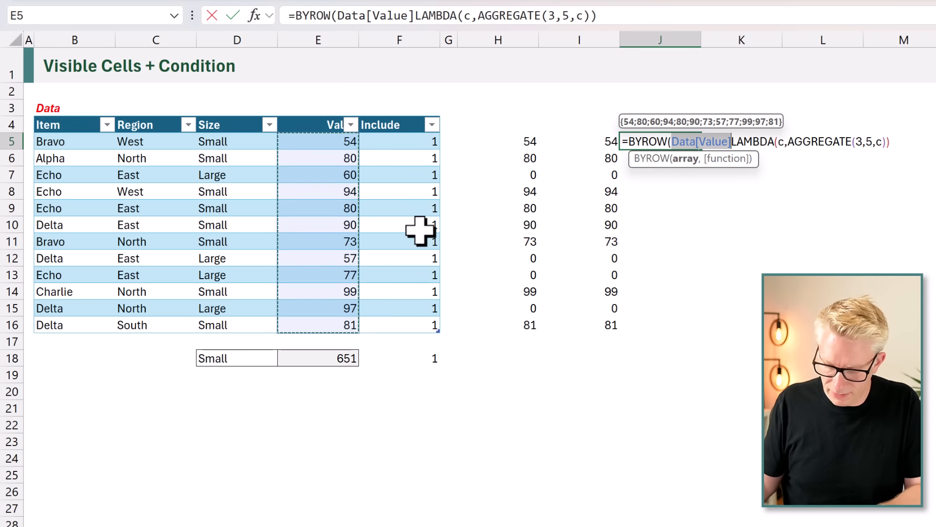
{"action": "type", "text": ","}
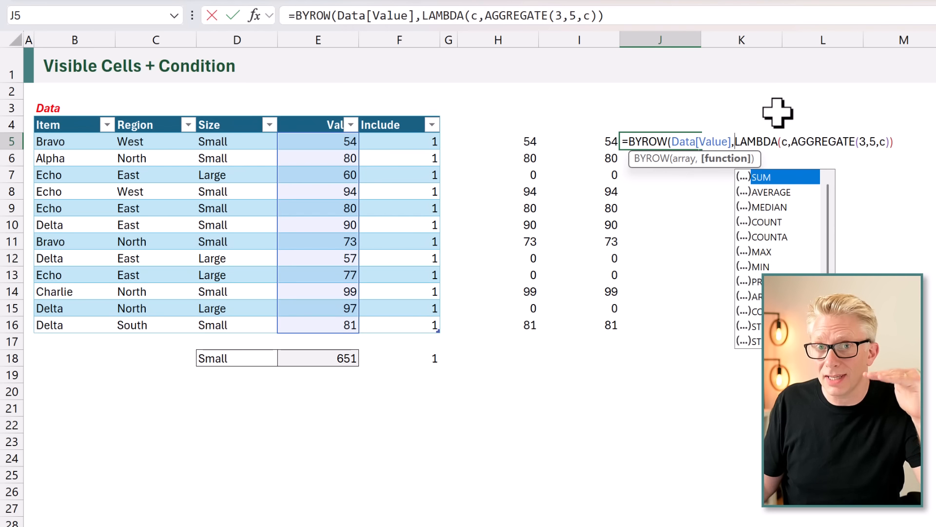
{"action": "left_click", "coordinate": [898, 142]}
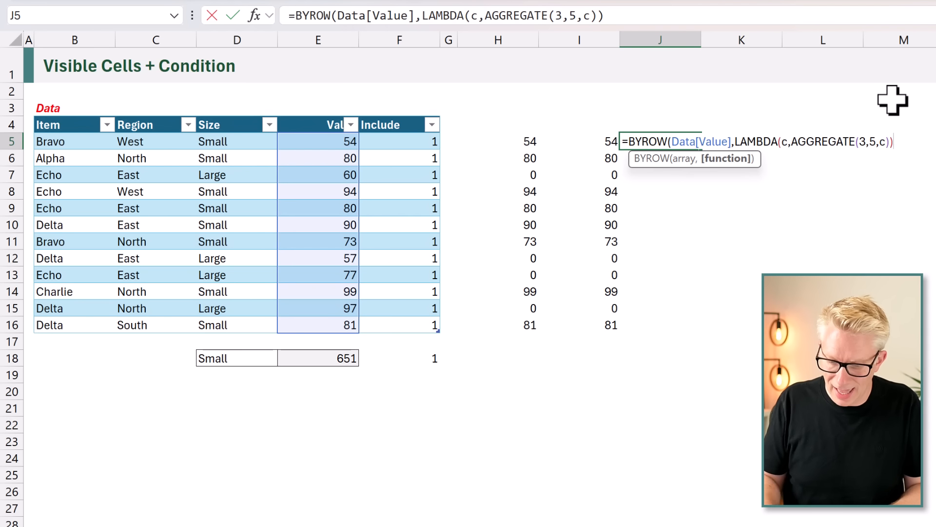
{"action": "type", "text": ")"}
{"action": "key", "text": "ctrl+Return"}
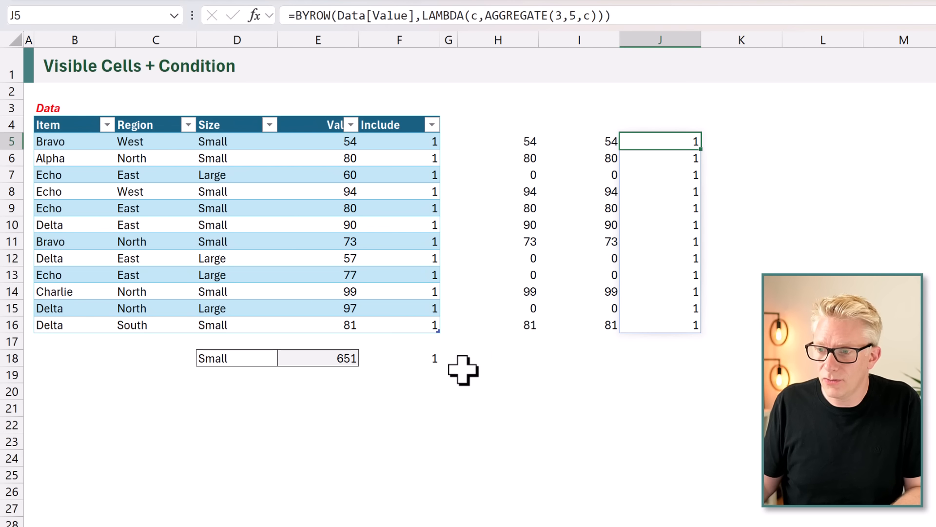
Enter =J5 in cell F18 to reference the first result of the BYROW formula.
{"action": "left_click", "coordinate": [422, 358]}
{"action": "type", "text": "="}
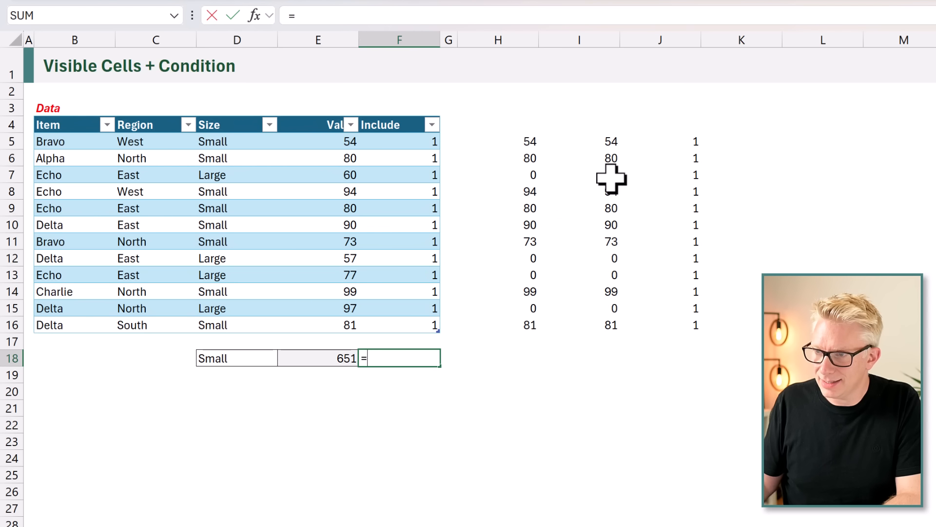
{"action": "left_click", "coordinate": [682, 142]}
{"action": "key", "text": "Return"}
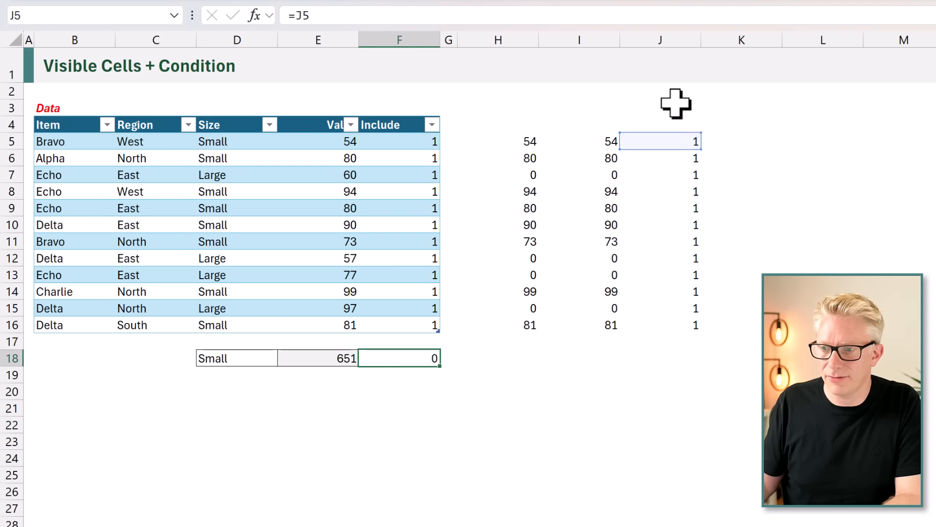
Filter the table's Region column to North only and check the result in F18.
{"action": "left_click", "coordinate": [188, 125]}
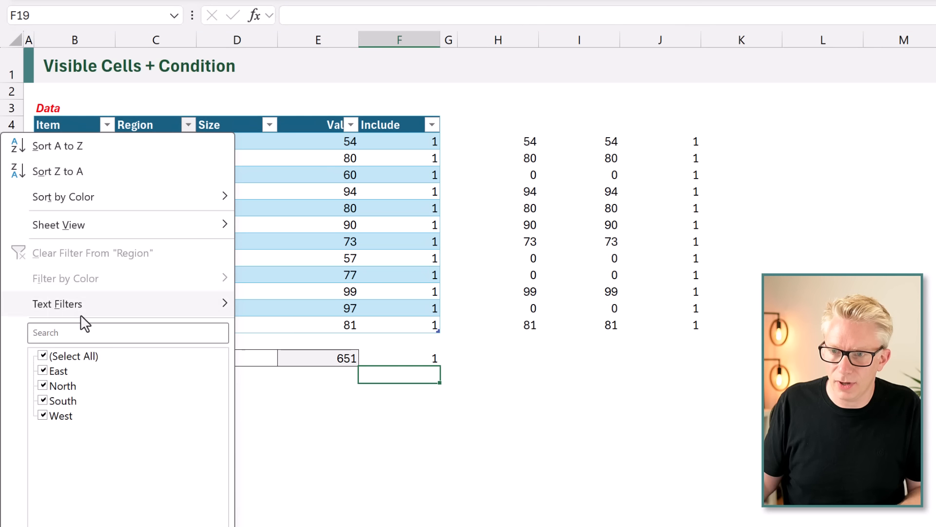
{"action": "left_click", "coordinate": [67, 361]}
{"action": "left_click", "coordinate": [63, 386]}
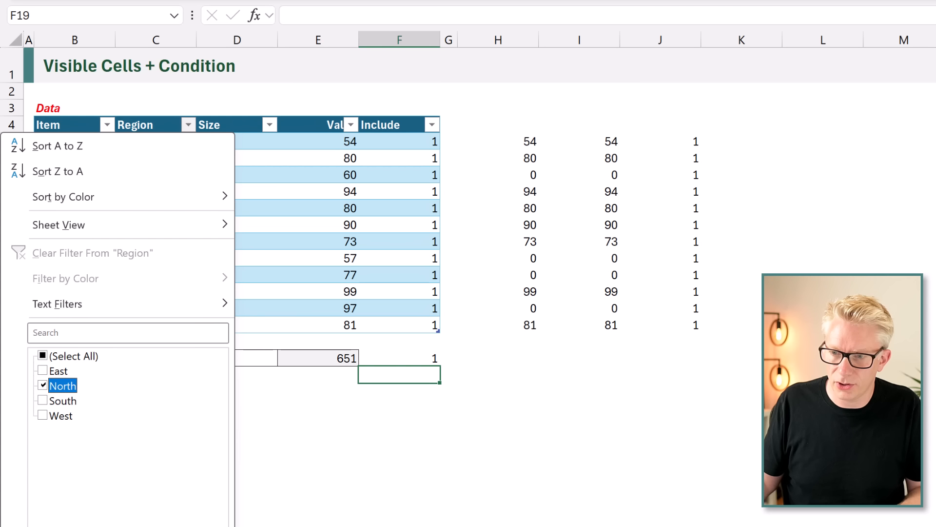
{"action": "key", "text": "Return"}
{"action": "left_click", "coordinate": [417, 225]}
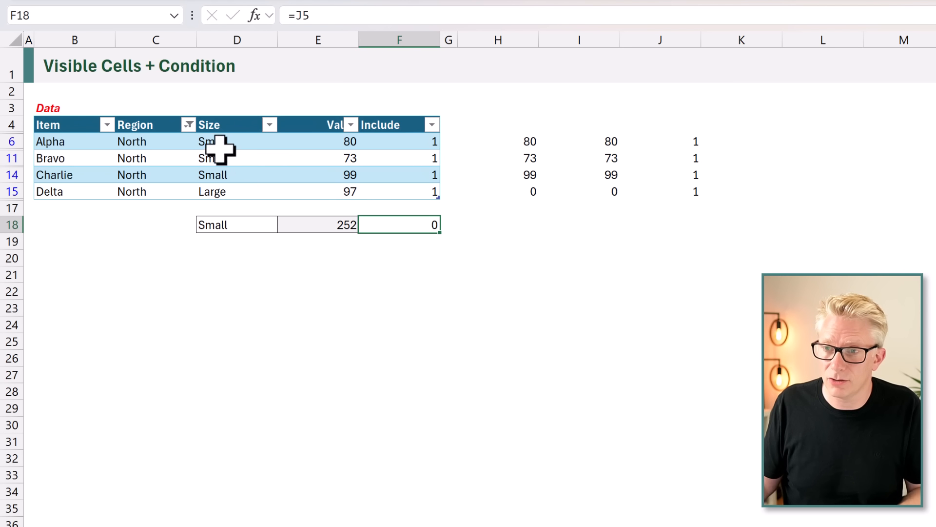
Show all regions again in the table's Region filter.
{"action": "left_click", "coordinate": [187, 125]}
{"action": "left_click", "coordinate": [61, 360]}
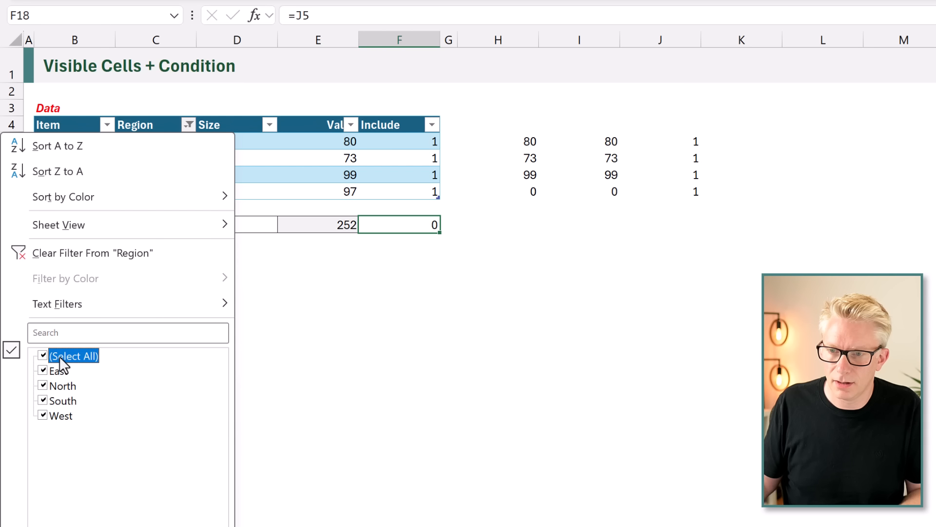
{"action": "key", "text": "Return"}
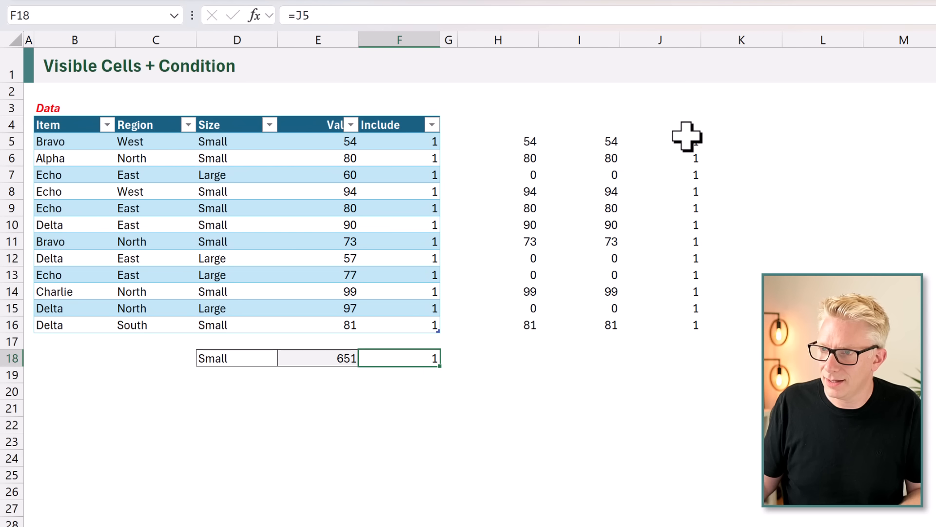
Copy the BYROW expression from J5's formula without its equals sign, leaving the cell unchanged.
{"action": "left_click", "coordinate": [687, 137]}
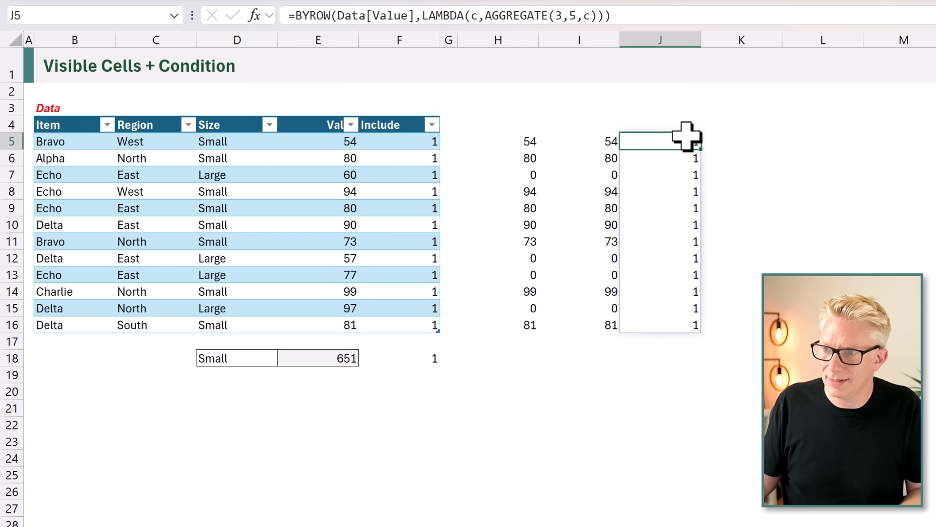
{"action": "left_click", "coordinate": [619, 16]}
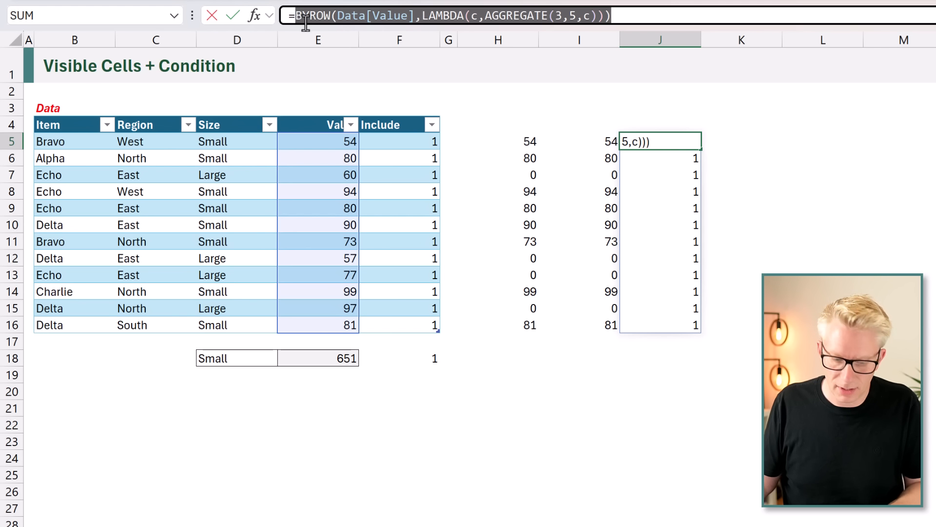
{"action": "key", "text": "Escape"}
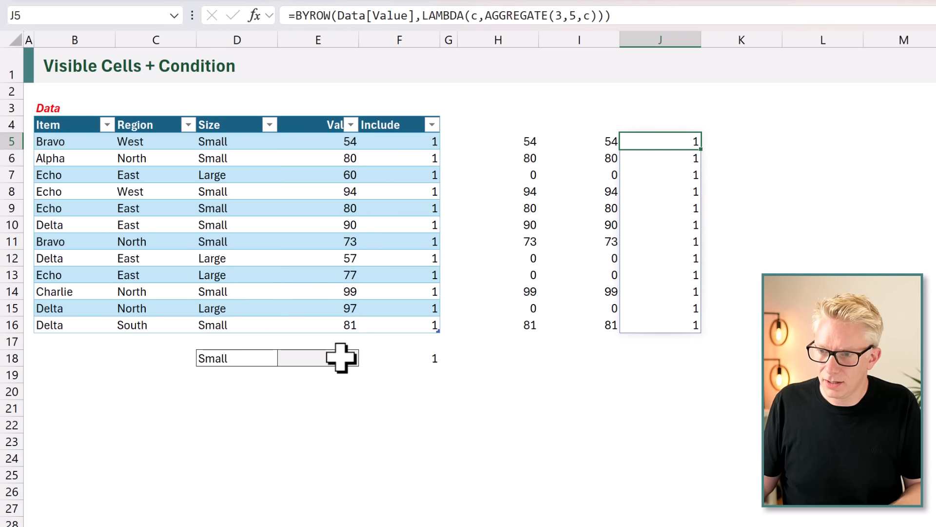
Replace Data[Include] in E18's FILTER formula with the copied BYROW(Data[Value],LAMBDA(c,AGGREGATE(3,5,c))) expression and review the formula.
{"action": "double_click", "coordinate": [341, 357]}
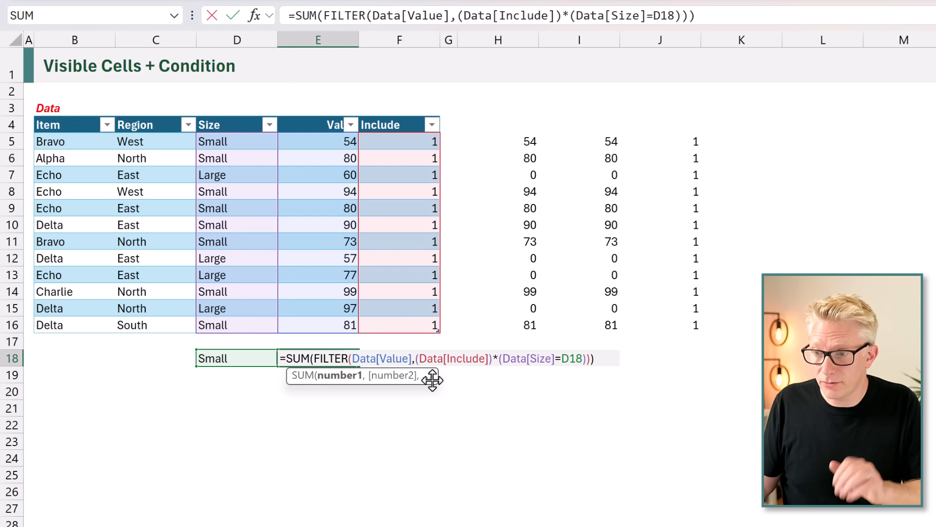
{"action": "left_click_drag", "start_coordinate": [415, 359], "coordinate": [489, 361]}
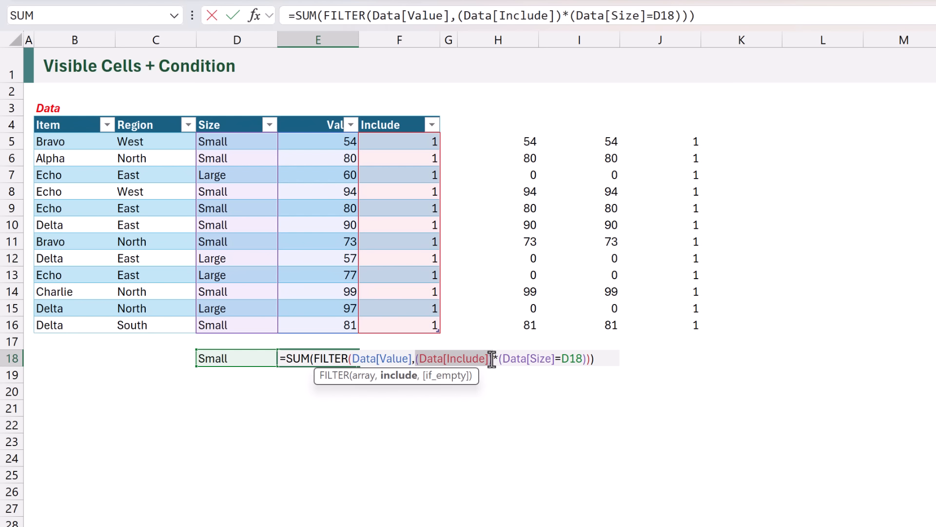
{"action": "key", "text": "Delete"}
{"action": "type", "text": "(BYROW(Data[Value],LAMBDA(c,AGGREGATE(3,5,c))"}
{"action": "type", "text": ")"}
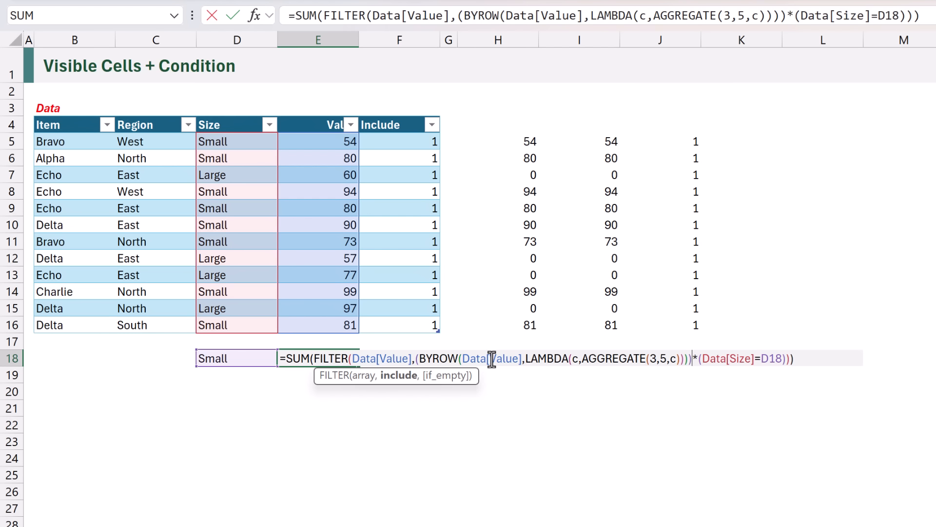
{"action": "key", "text": "Return"}
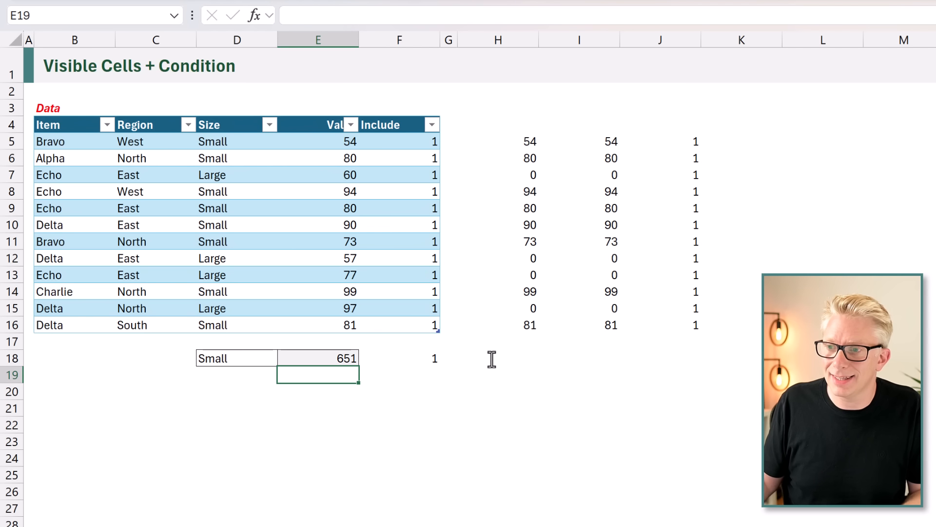
{"action": "left_click", "coordinate": [341, 359]}
{"action": "double_click", "coordinate": [341, 359]}
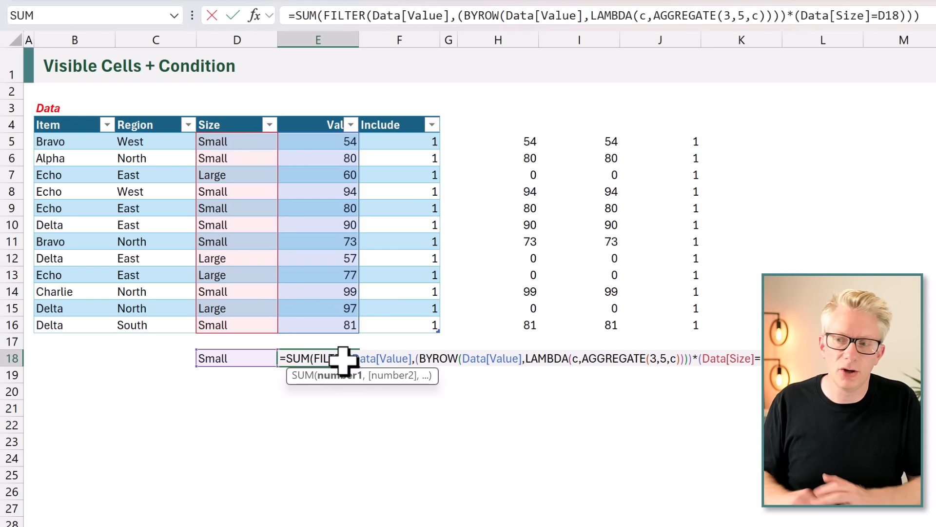
{"action": "key", "text": "Return"}
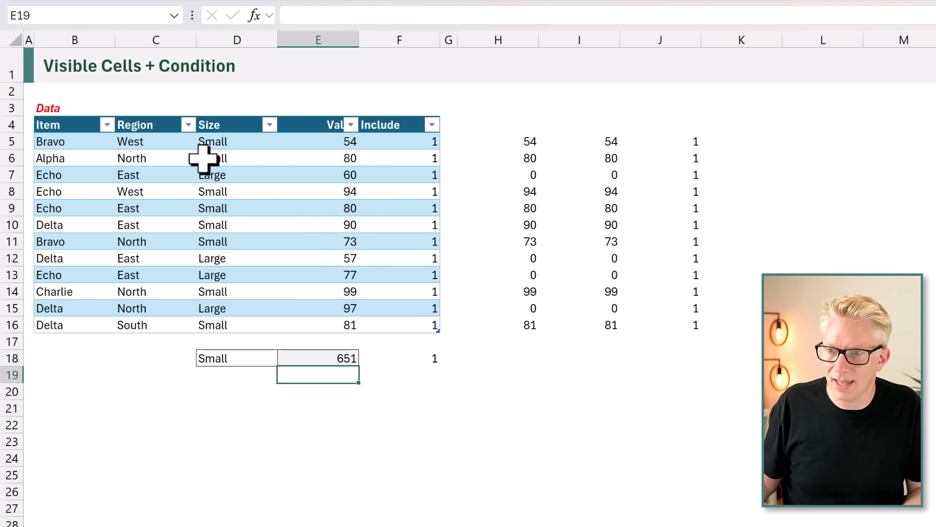
Filter the Region column to North to test the E18 formula without the Include column.
{"action": "left_click", "coordinate": [190, 139]}
{"action": "left_click", "coordinate": [187, 125]}
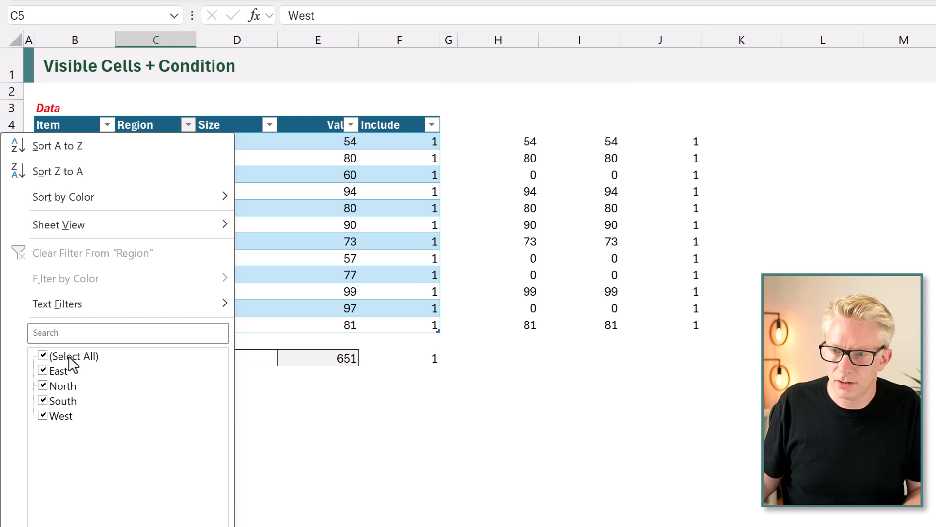
{"action": "left_click", "coordinate": [71, 359]}
{"action": "left_click", "coordinate": [62, 386]}
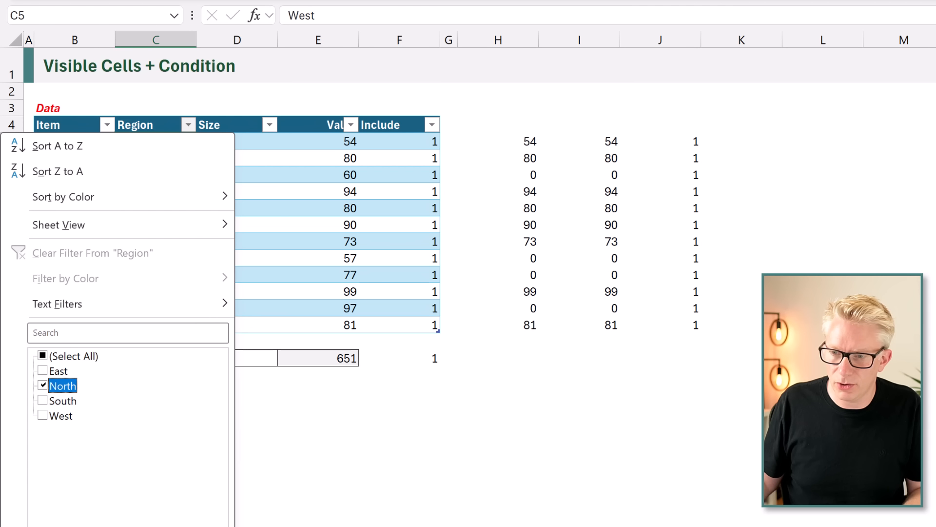
{"action": "key", "text": "Return"}
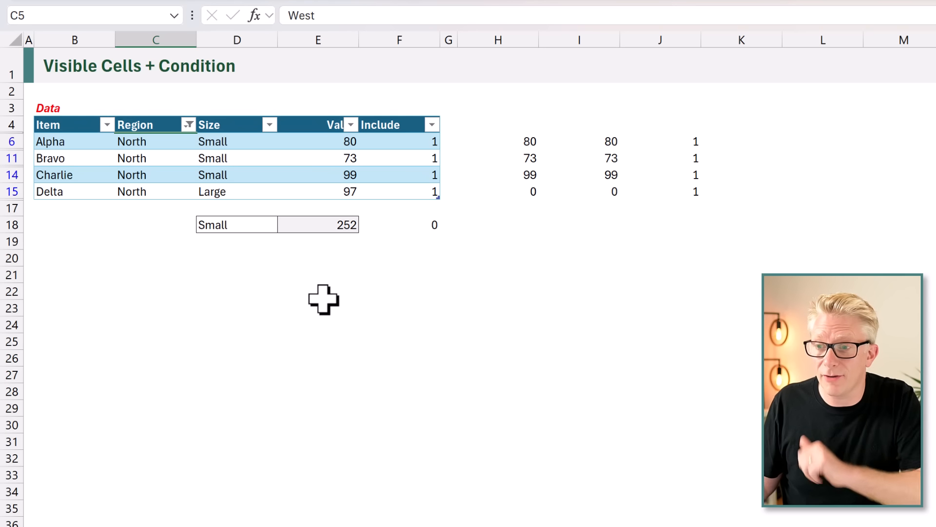
Open the SUM formula in E18 for editing.
{"action": "double_click", "coordinate": [328, 225]}
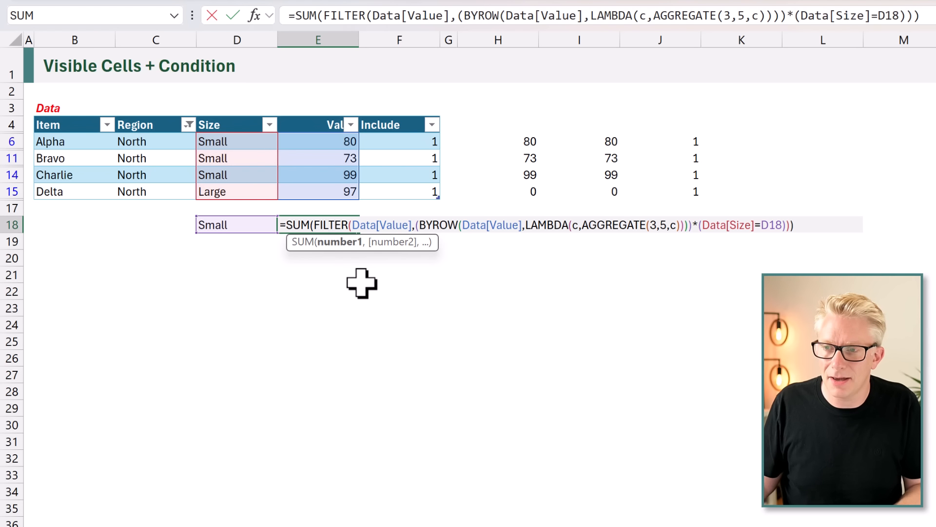